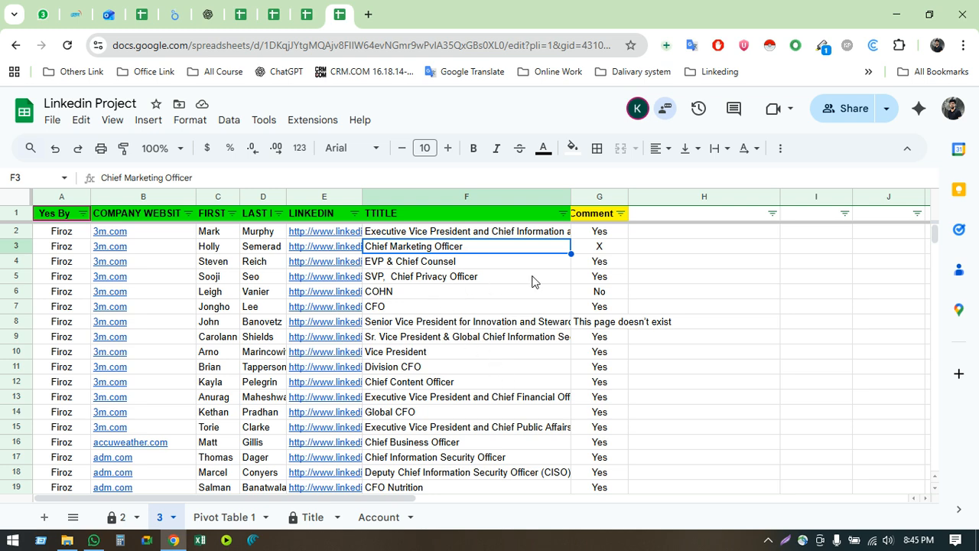
Review the job titles in the TTITLE column for the 3m.com contacts in rows 2 to 10
drag(425, 233, 425, 355)
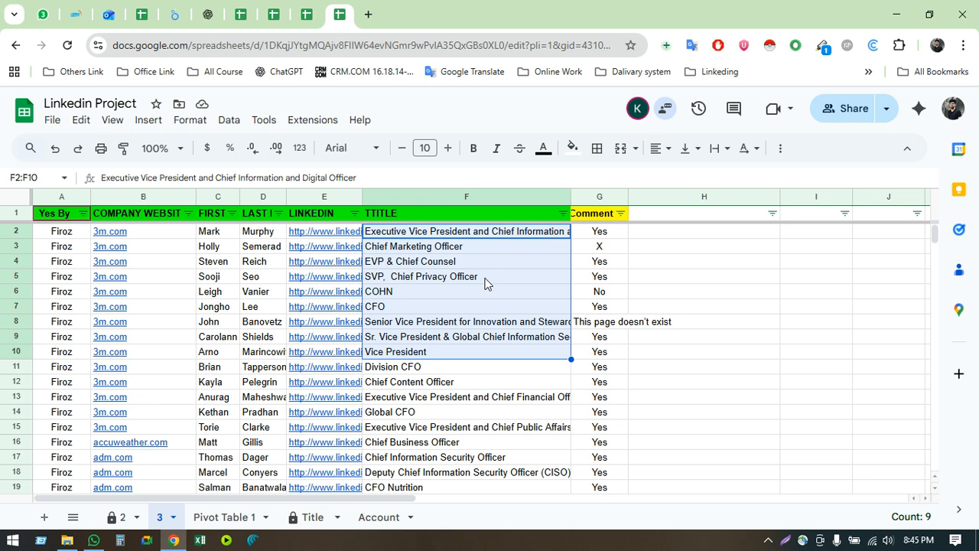
click(365, 279)
click(348, 279)
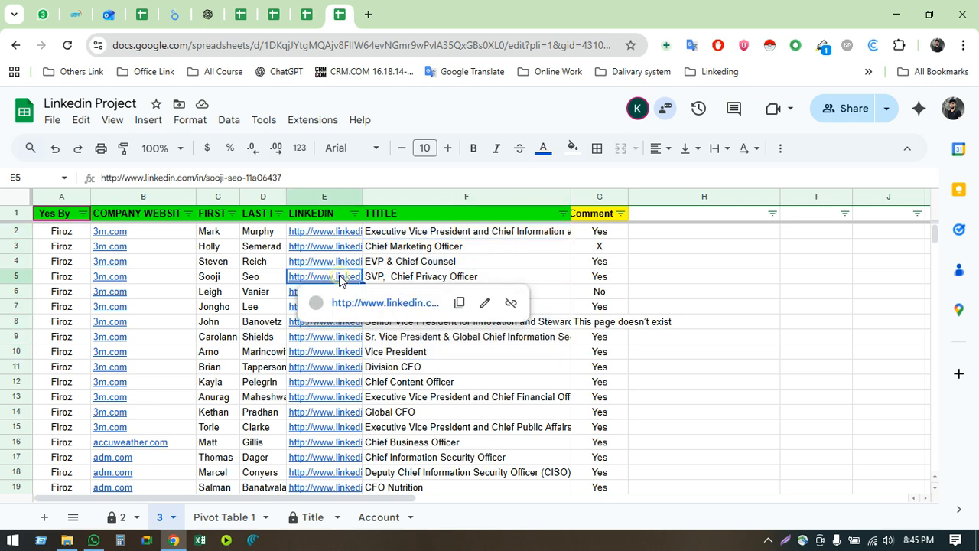
click(425, 279)
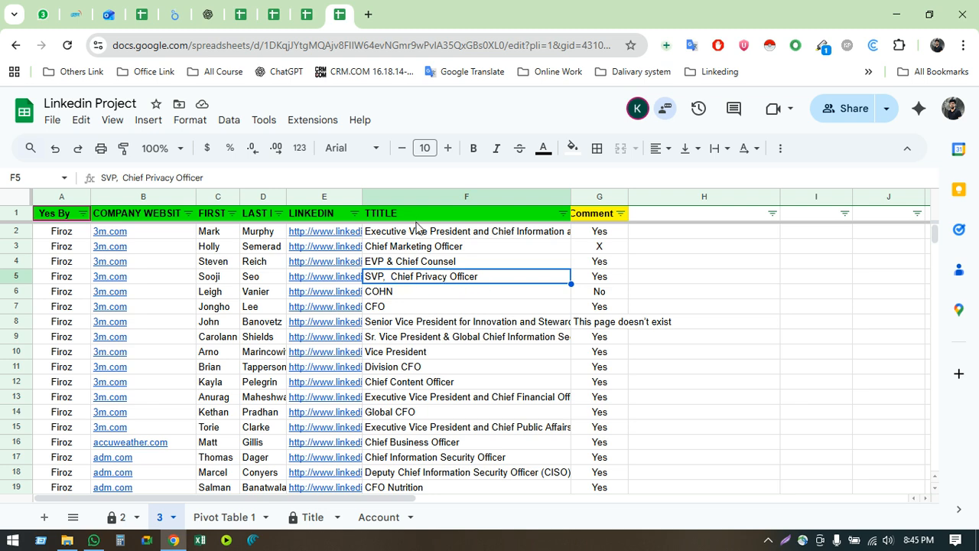
click(431, 325)
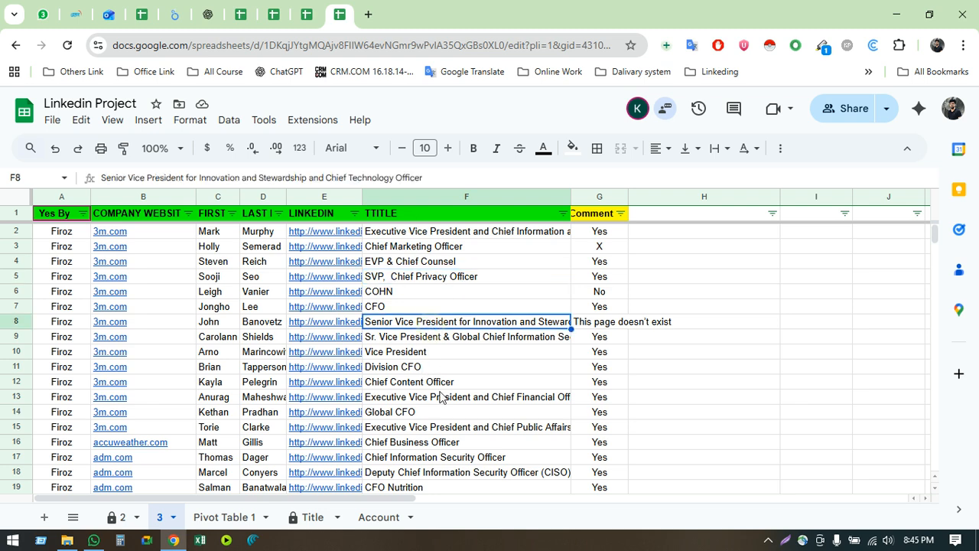
click(452, 355)
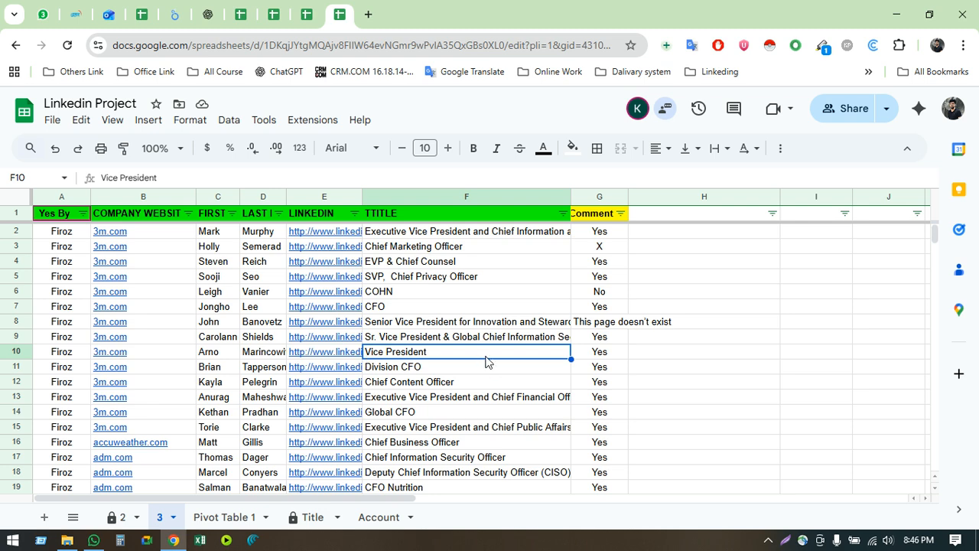
Examine the row 10 contact's company website, Vice President title and Comment entry
click(159, 352)
click(468, 352)
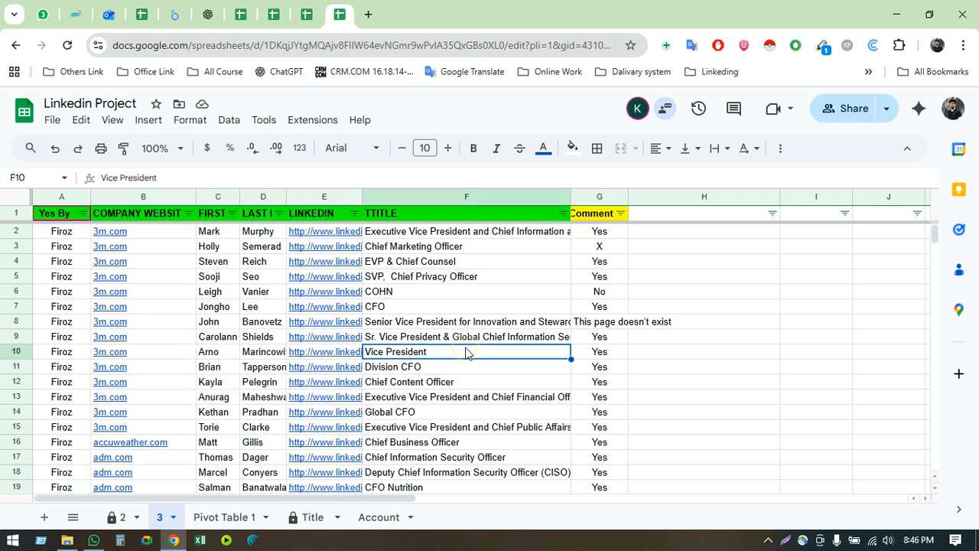
click(608, 357)
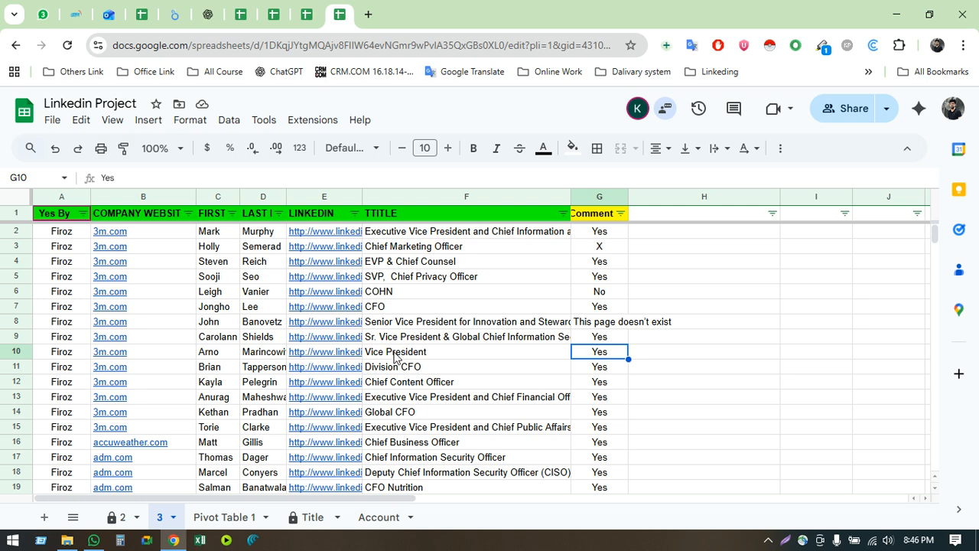
click(169, 356)
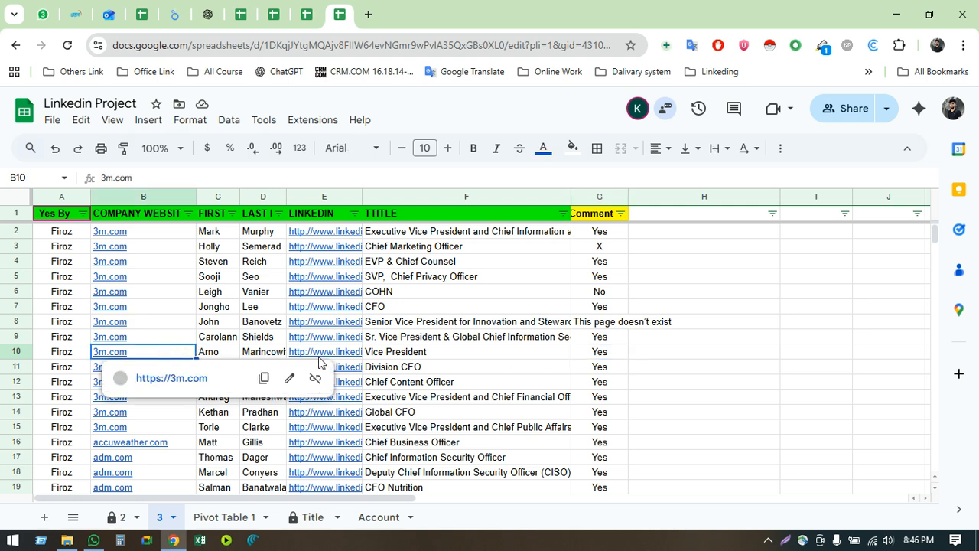
click(462, 359)
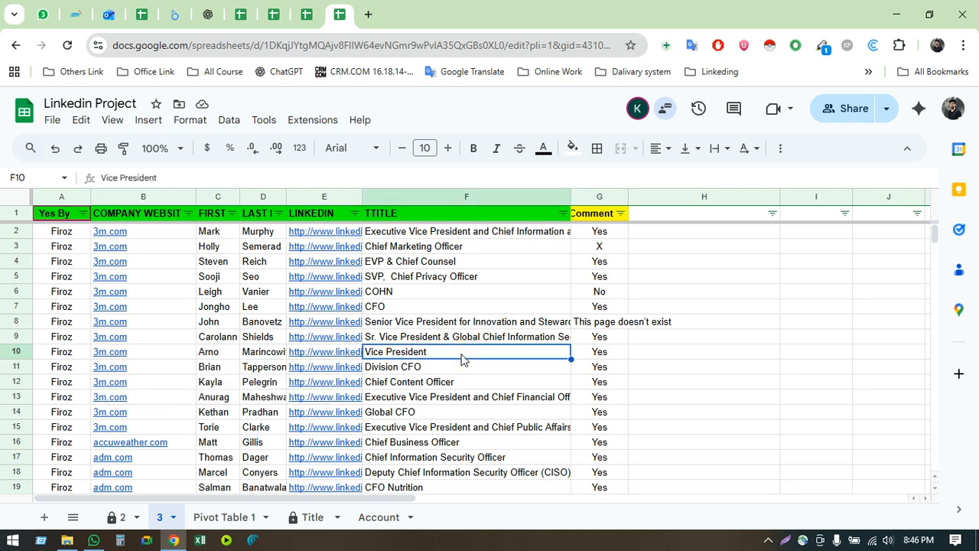
click(625, 354)
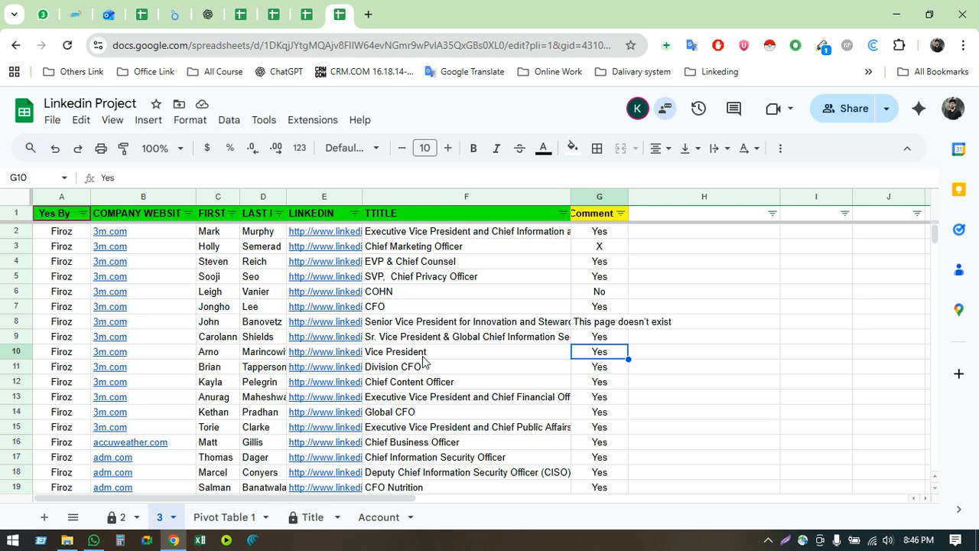
Check the Comment entries in rows 3 and 8, along with row 8's title and LinkedIn link
click(597, 249)
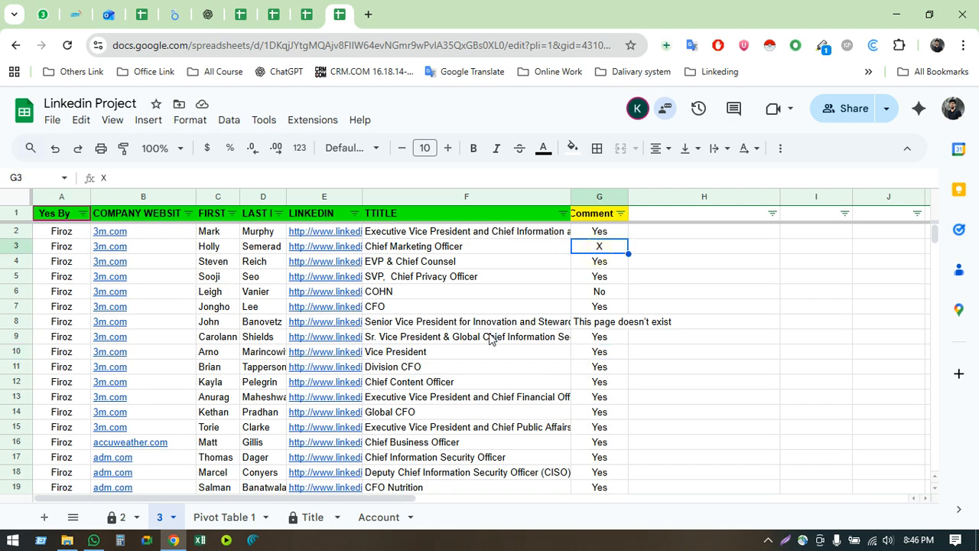
click(455, 325)
mouse_move(306, 331)
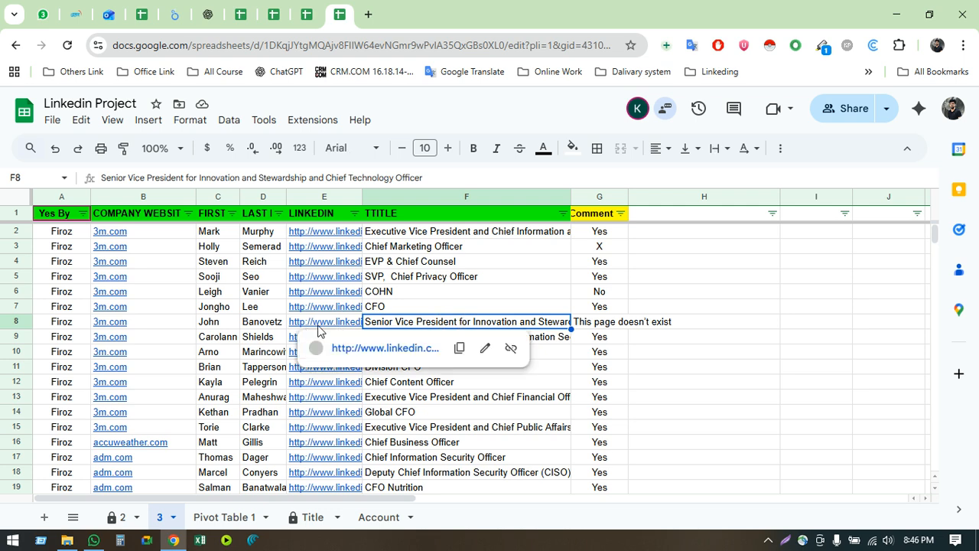
click(596, 323)
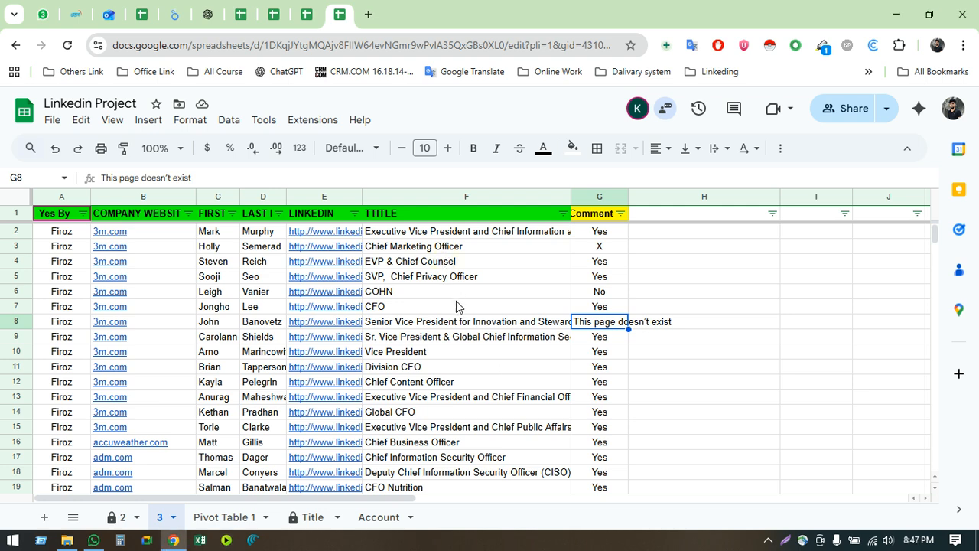
Open the Title sheet and review its list of job titles from Chief to CFO
click(306, 517)
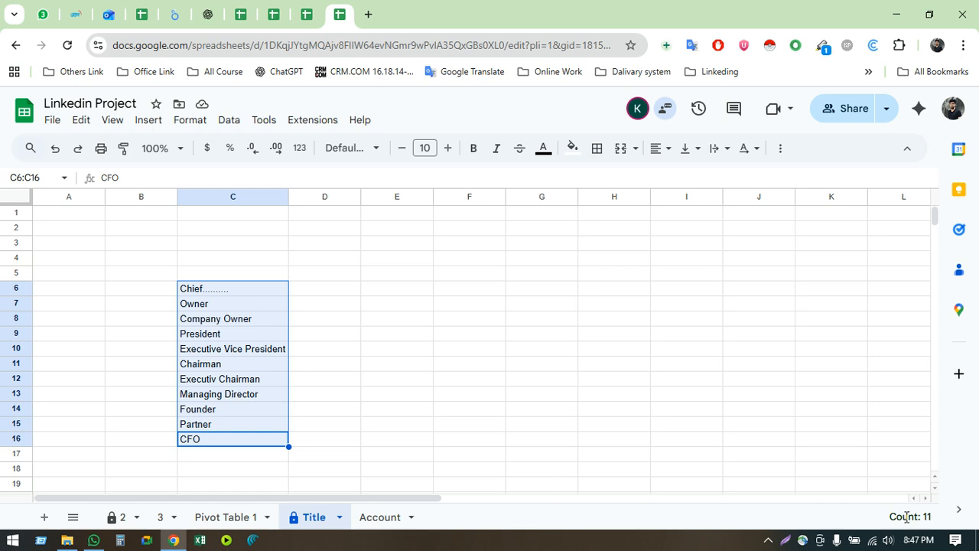
click(208, 440)
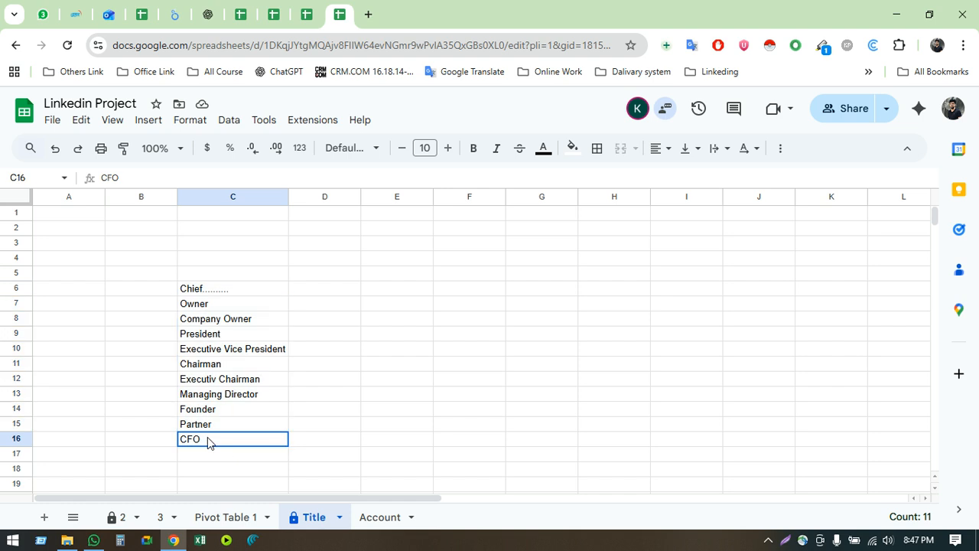
click(231, 295)
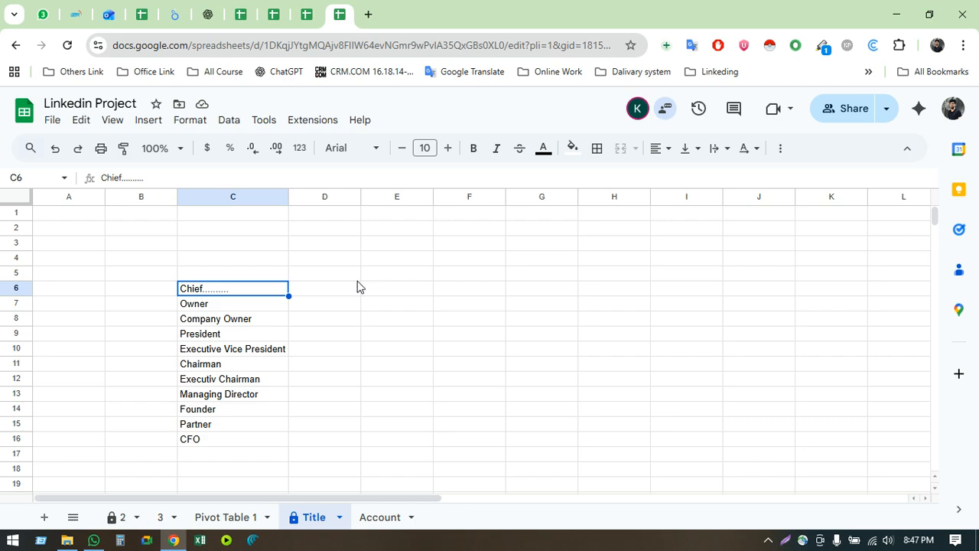
Switch to the ChatGPT chat on chief officer positions and examine the abbreviations and titles in its Quick Reference Table
click(207, 13)
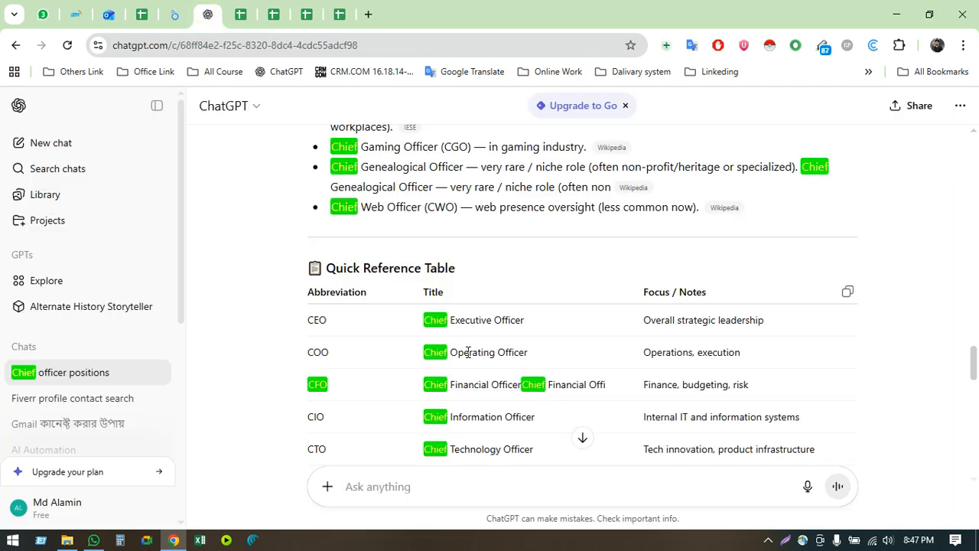
scroll(470, 352, down, 4)
scroll(440, 287, up, 10)
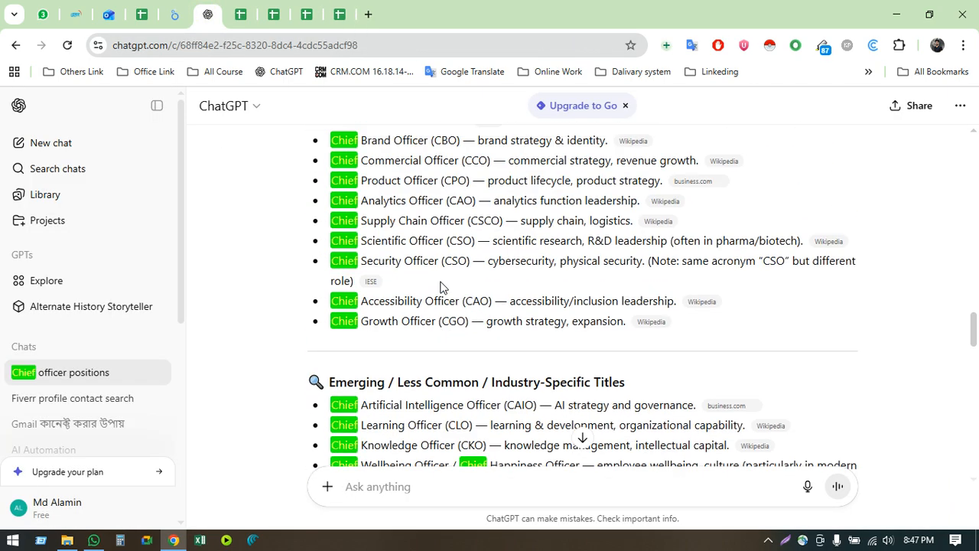
scroll(440, 287, down, 6)
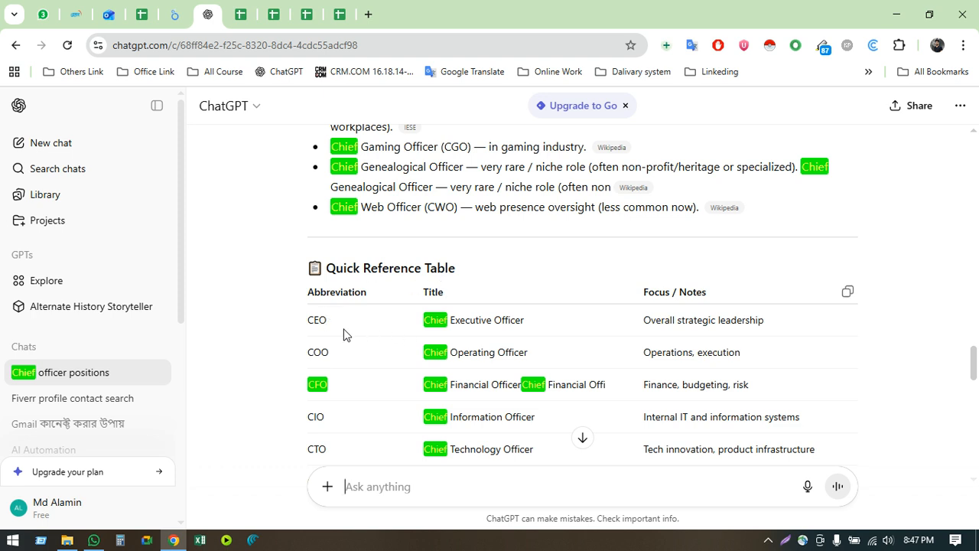
drag(327, 322, 282, 324)
click(442, 325)
drag(418, 323, 543, 326)
click(461, 345)
scroll(337, 333, down, 1)
scroll(337, 333, down, 8)
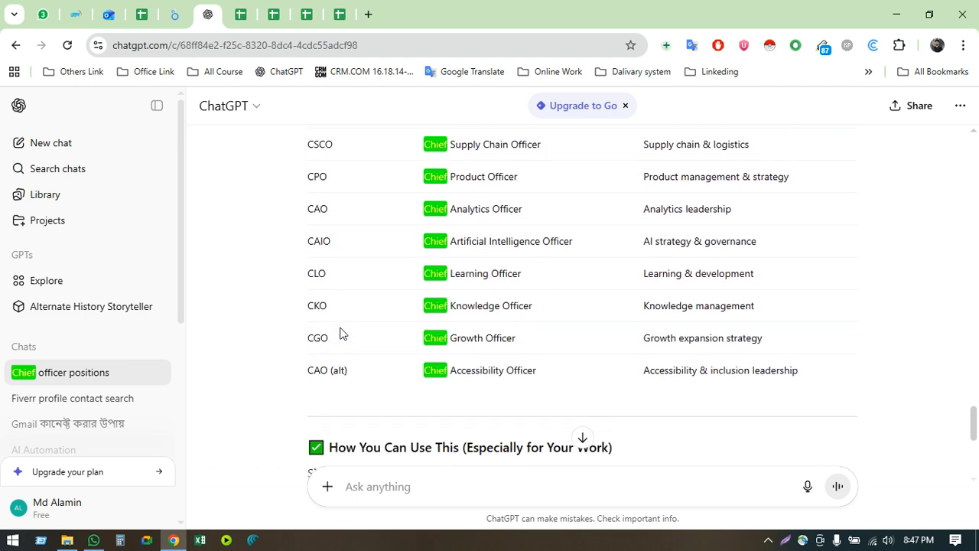
Go back to the "all chief titles" prompt and read its answer through to the last rows of the reference table
scroll(341, 333, up, 8)
scroll(352, 334, up, 10)
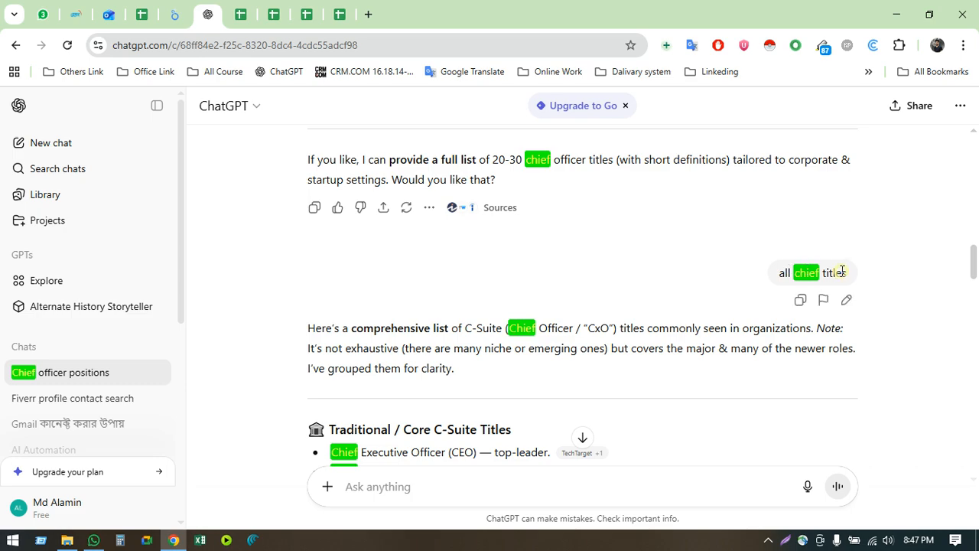
scroll(484, 229, down, 7)
scroll(484, 229, down, 6)
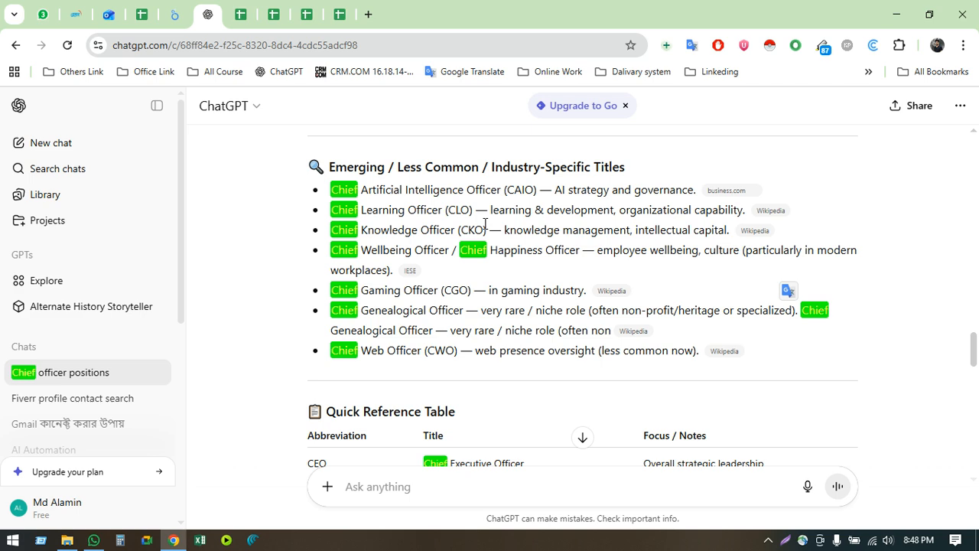
scroll(485, 224, down, 3)
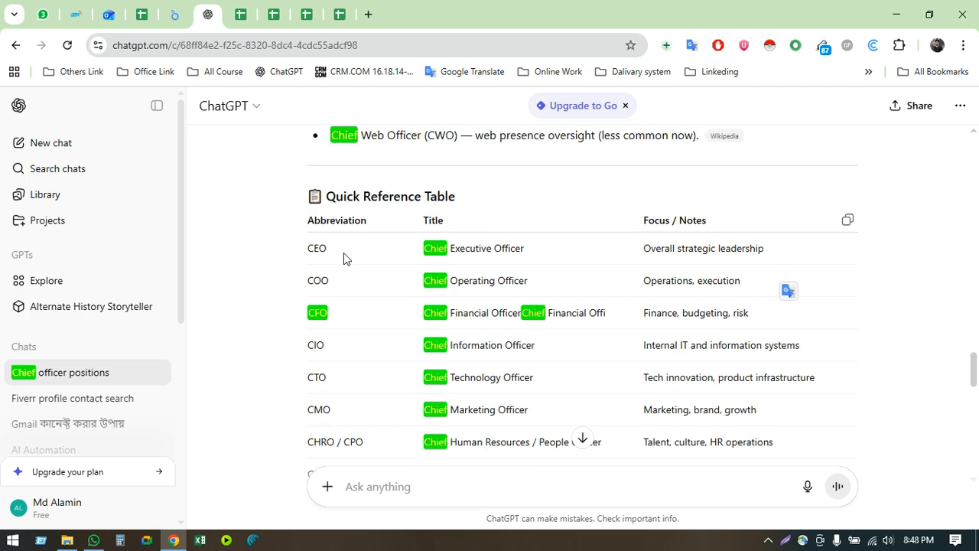
drag(332, 252, 306, 262)
click(377, 253)
scroll(329, 253, down, 3)
scroll(314, 413, down, 2)
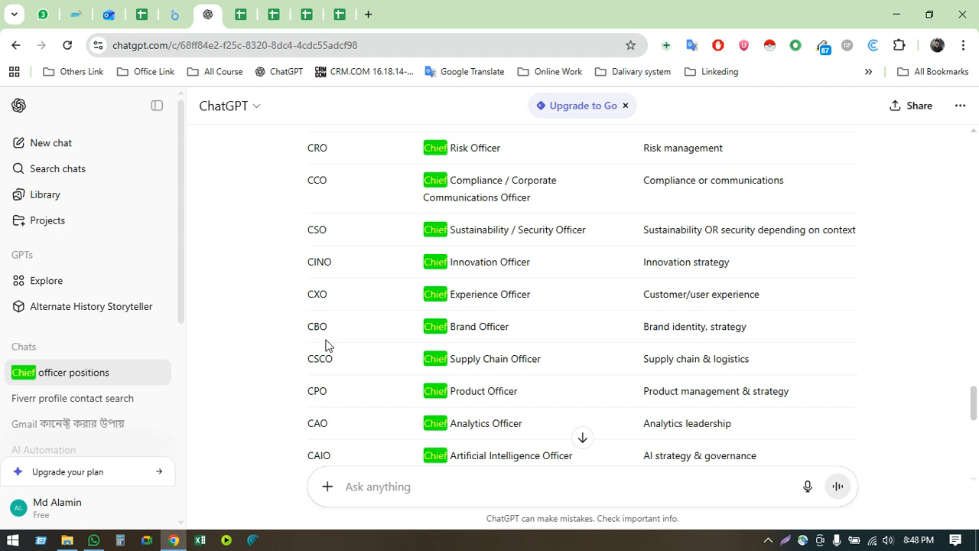
scroll(327, 345, down, 2)
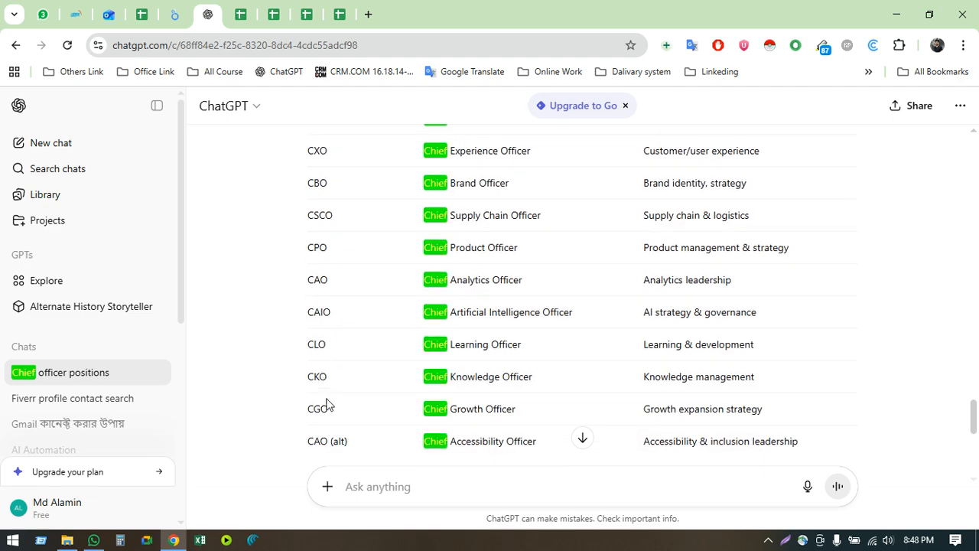
Reread the Quick Reference Table from CEO onward, marking Analytics Officer and Learning Officer as example chief titles
scroll(326, 399, up, 8)
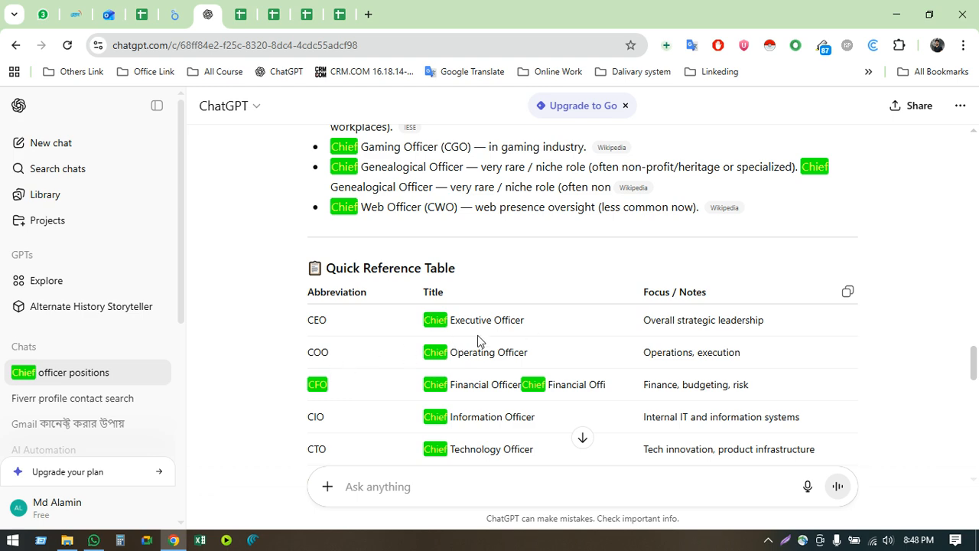
scroll(463, 337, down, 2)
scroll(442, 337, down, 3)
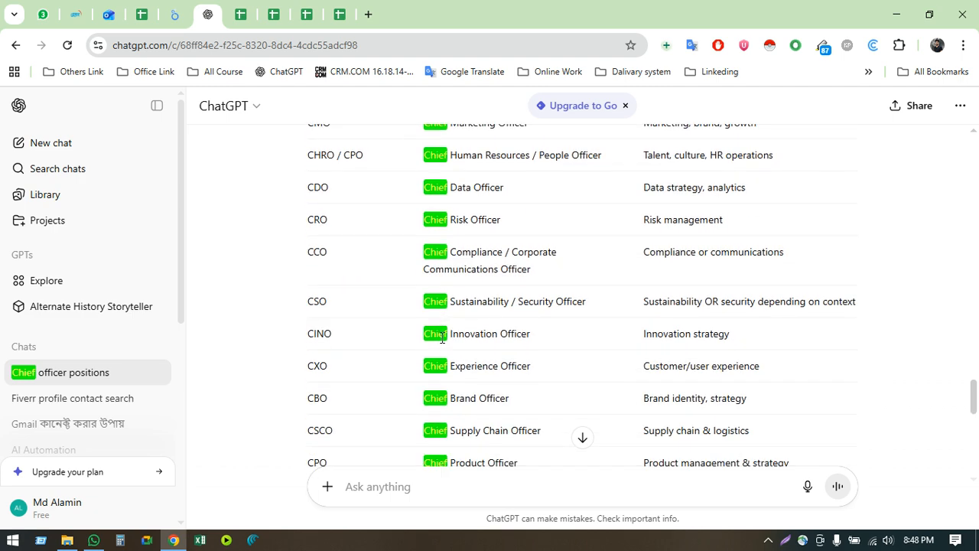
scroll(424, 386, down, 1)
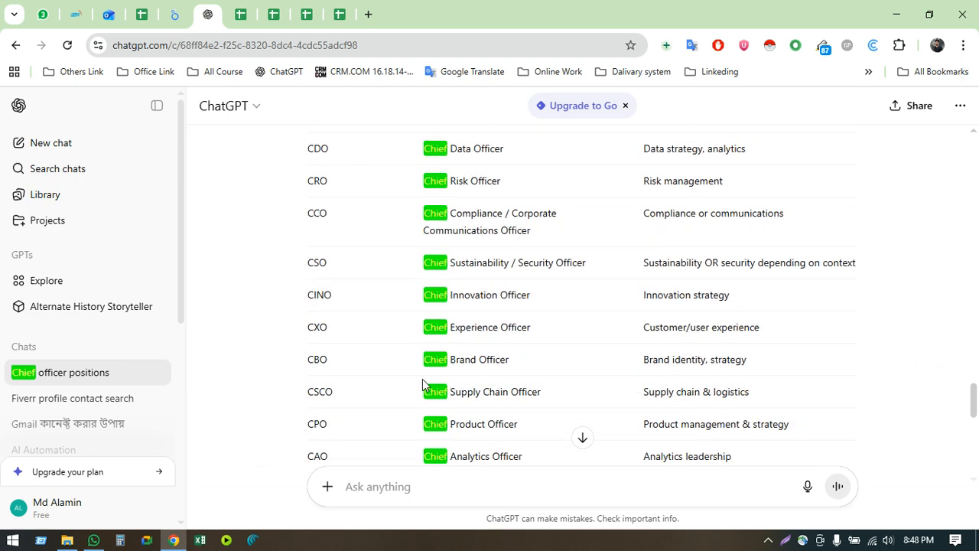
scroll(422, 381, down, 2)
drag(450, 353, 524, 353)
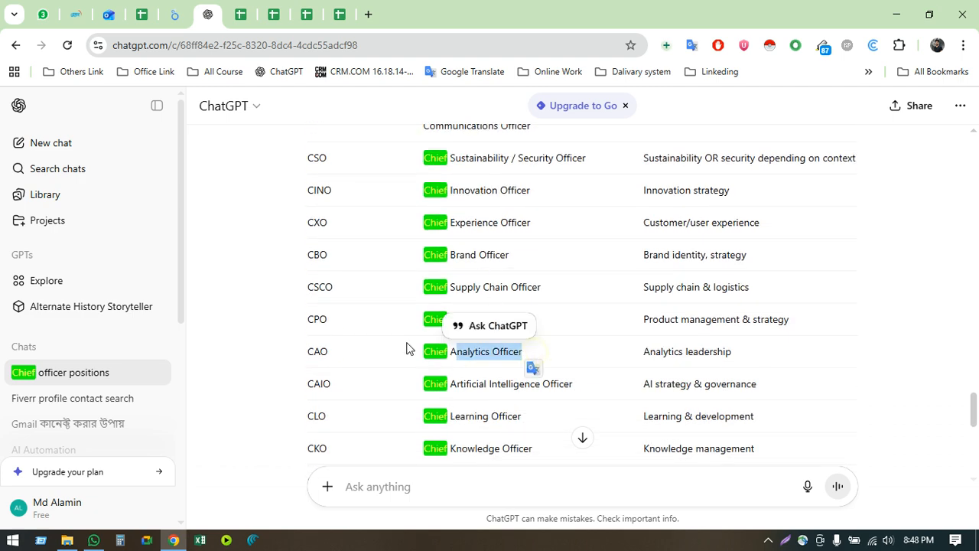
scroll(406, 351, down, 2)
drag(459, 273, 526, 275)
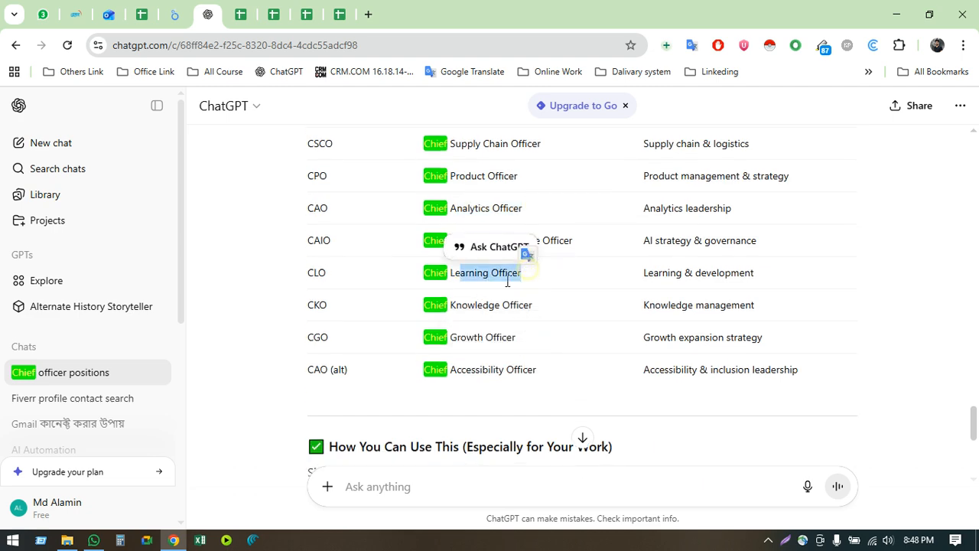
scroll(419, 342, up, 2)
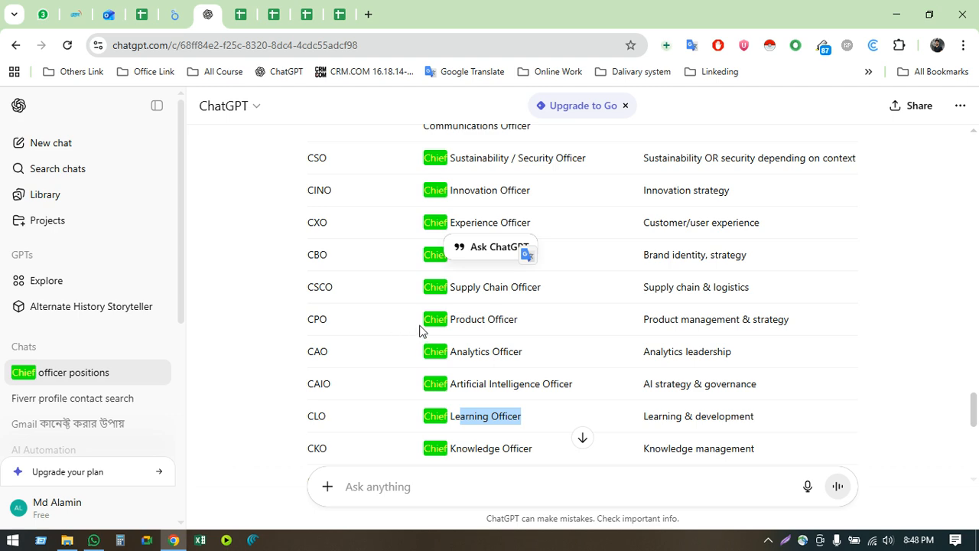
click(433, 319)
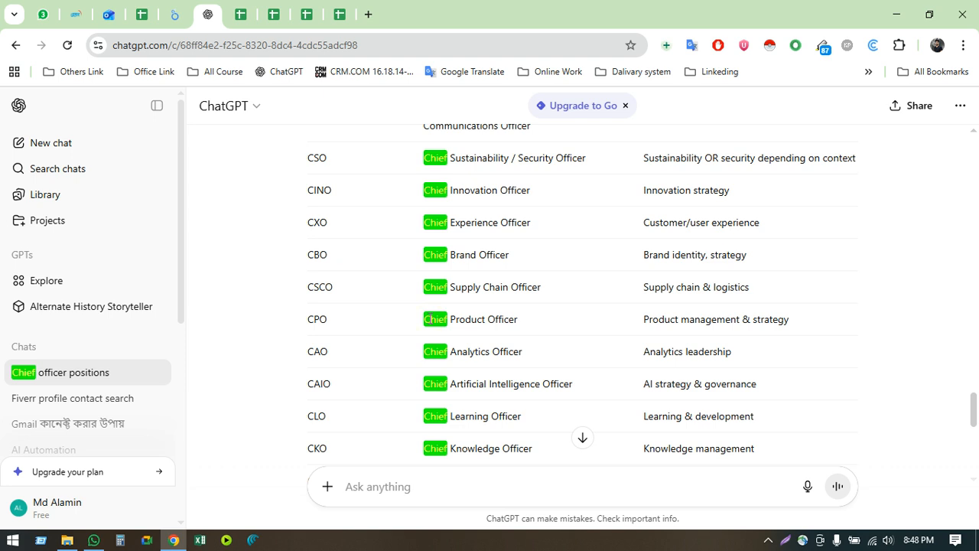
scroll(382, 386, down, 1)
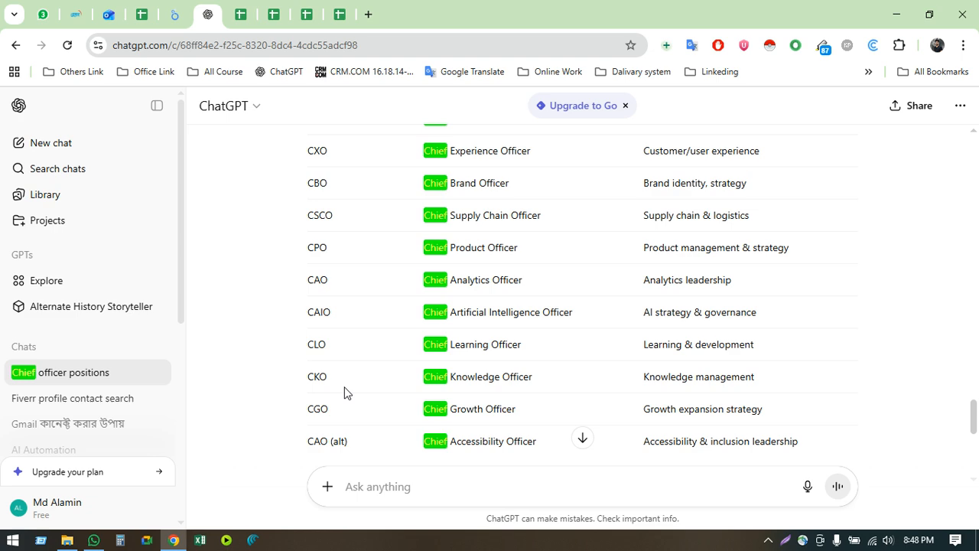
scroll(345, 392, down, 1)
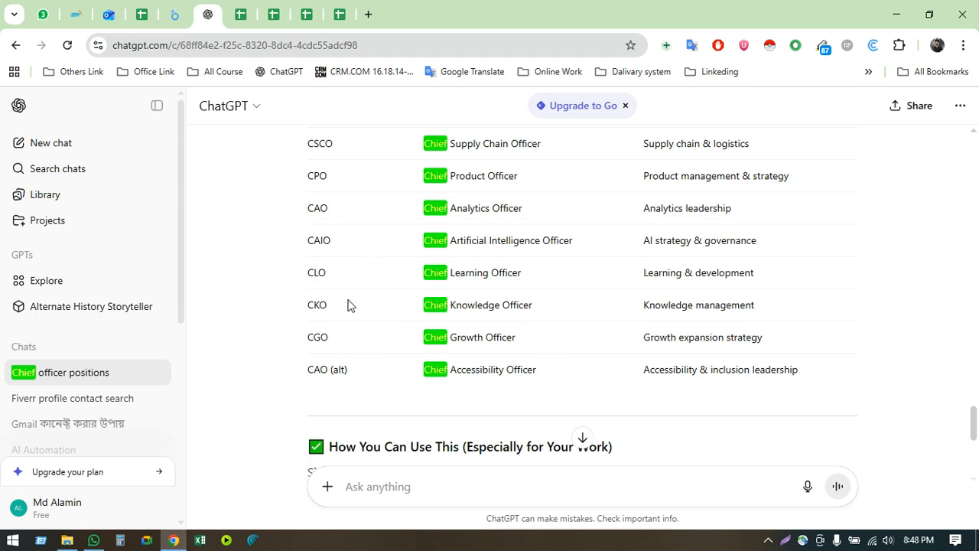
scroll(351, 303, up, 2)
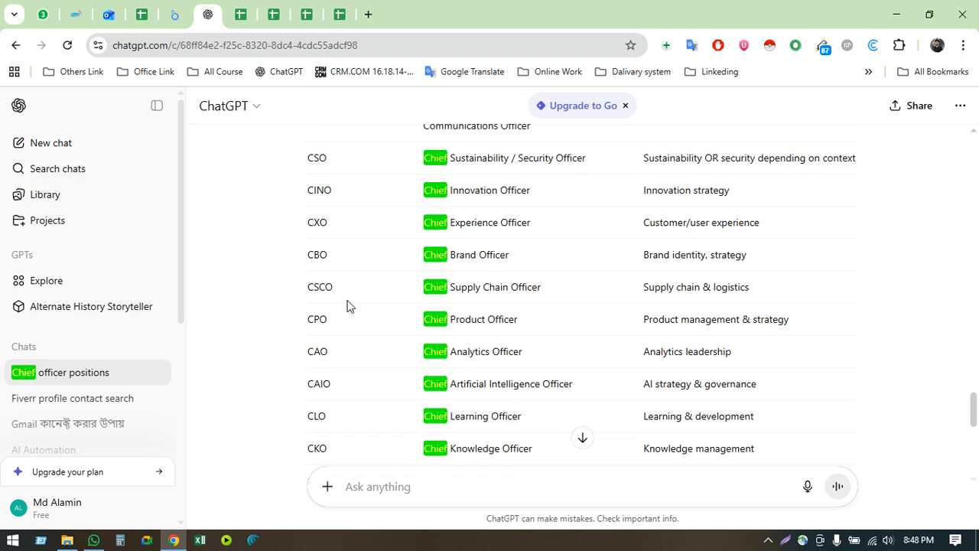
Search the chat page for "CCO" and examine its row and the surrounding titles in the Quick Reference Table
scroll(346, 305, up, 3)
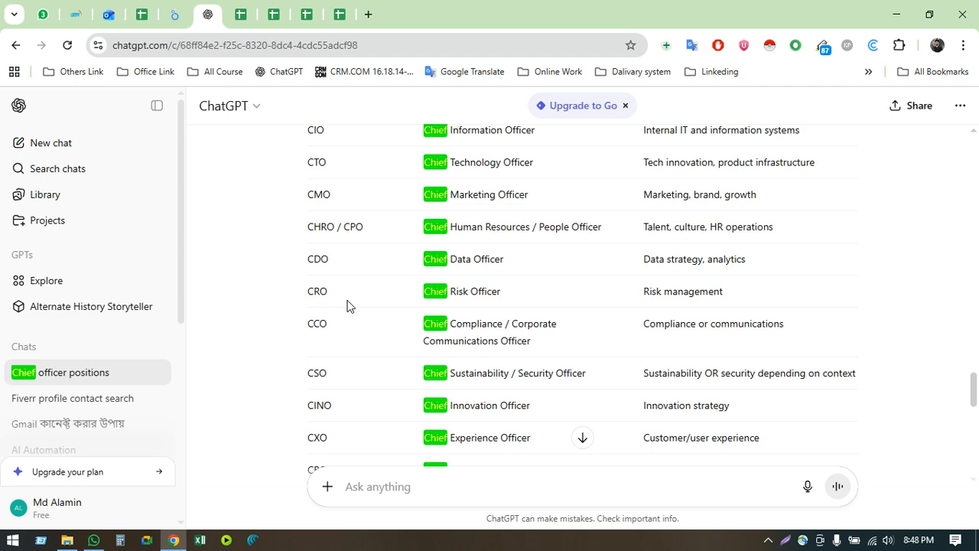
double_click(317, 324)
click(442, 337)
key(ctrl+f)
text(cco)
scroll(431, 309, down, 10)
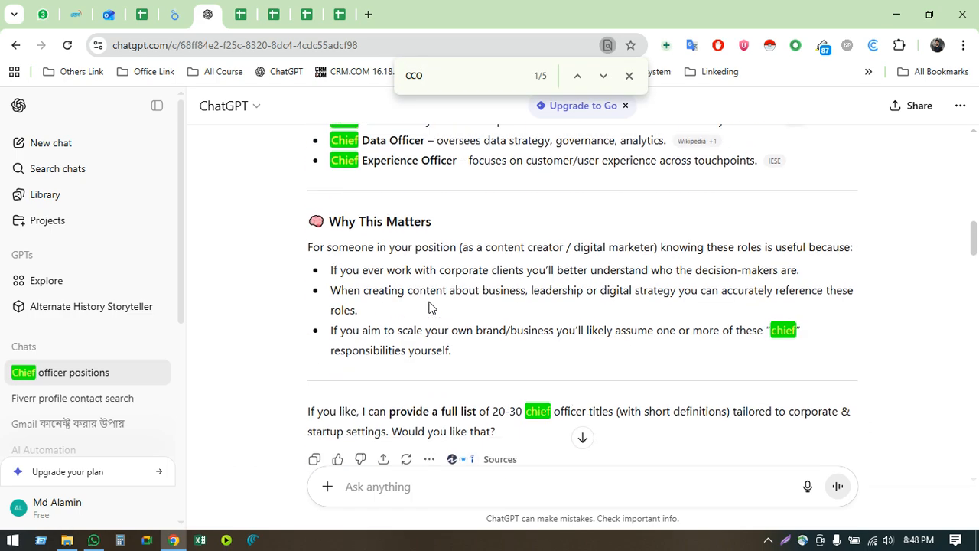
scroll(437, 324, down, 15)
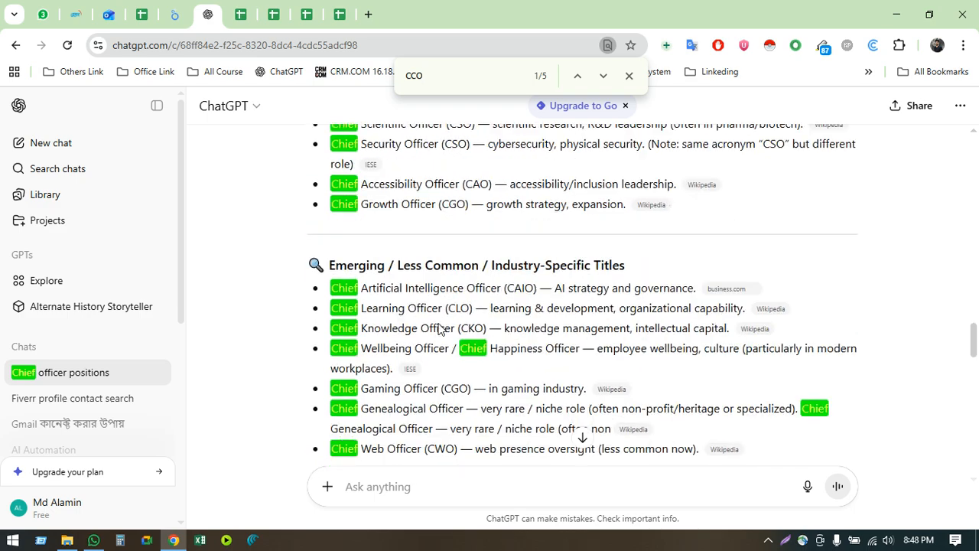
scroll(289, 313, up, 3)
drag(329, 352, 307, 350)
click(407, 352)
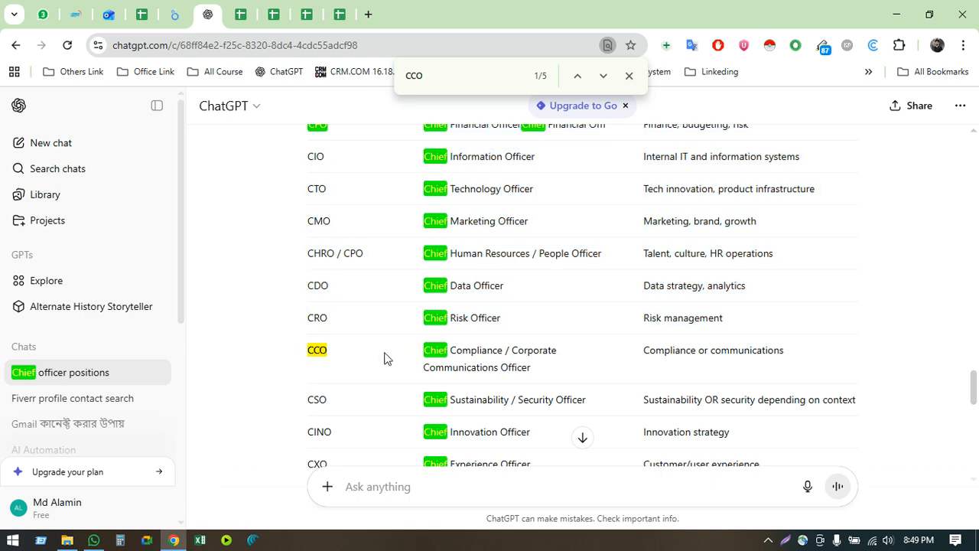
scroll(386, 358, up, 3)
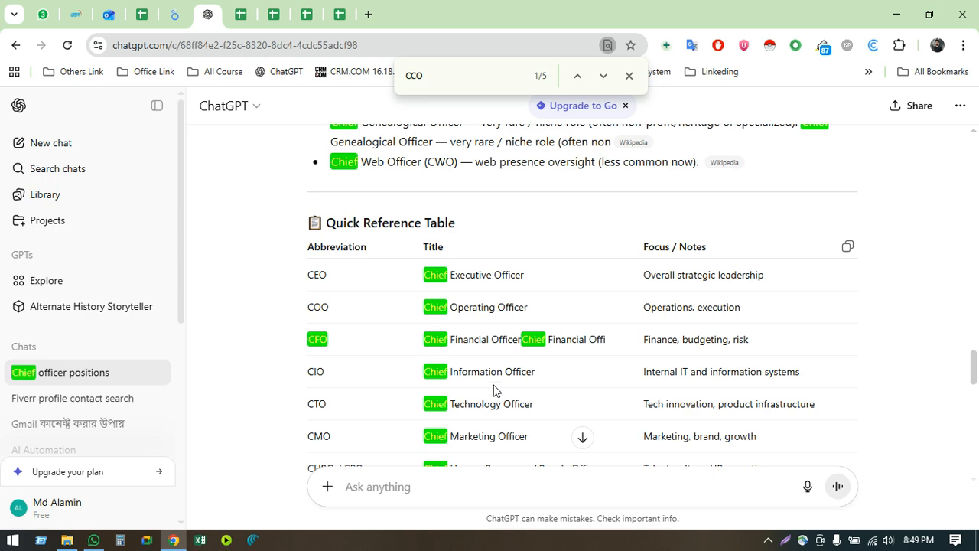
scroll(323, 390, down, 5)
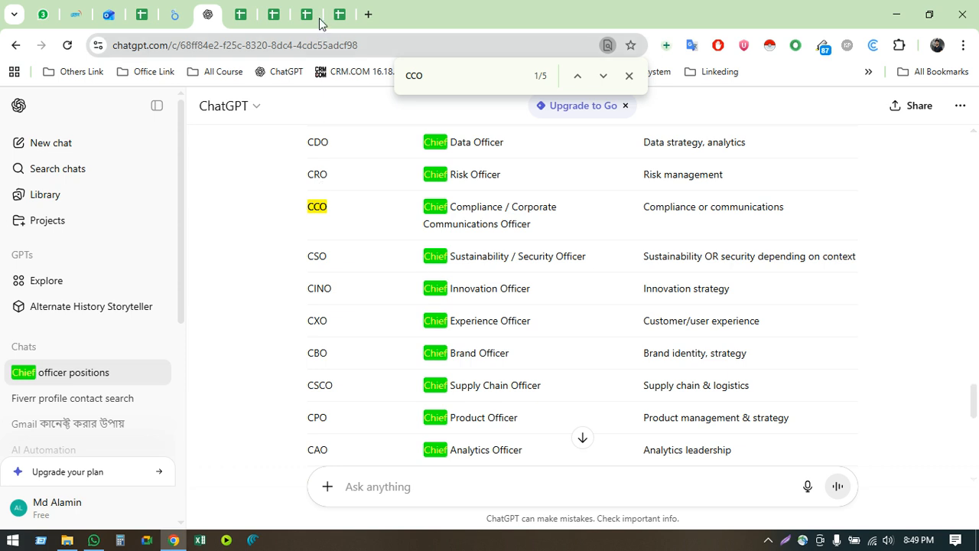
Switch to the Linkedin Project spreadsheet and review the Owner, Company Owner and President entries in the Title sheet's list
key(ctrl+9)
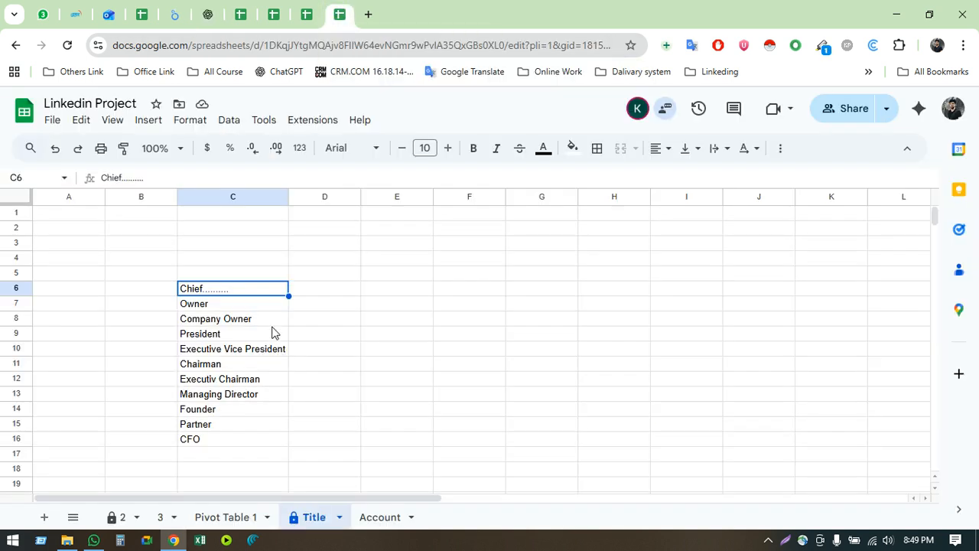
click(250, 308)
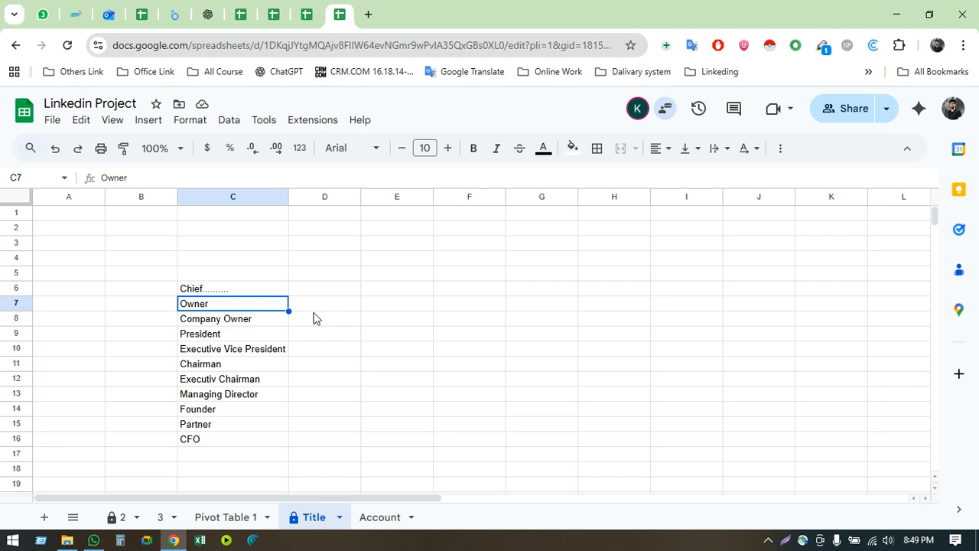
click(265, 325)
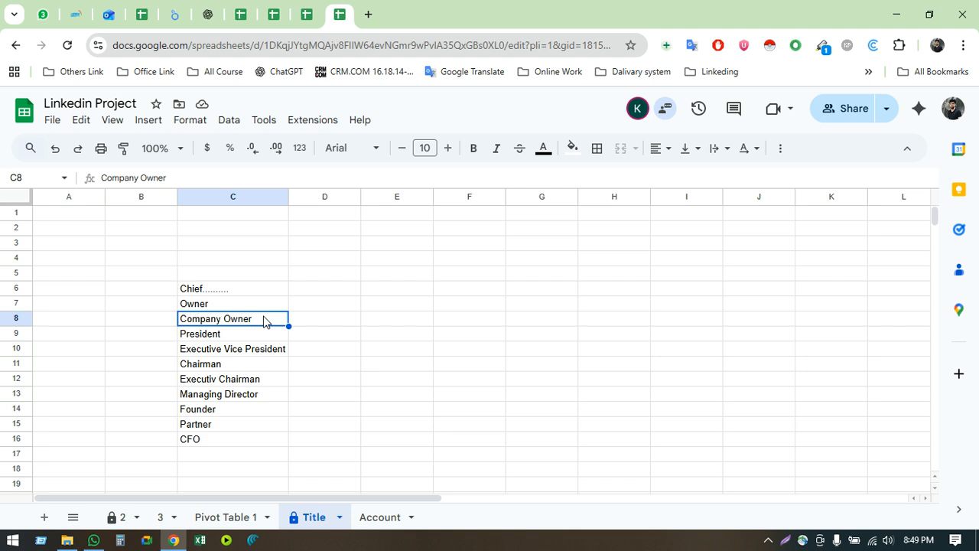
click(258, 308)
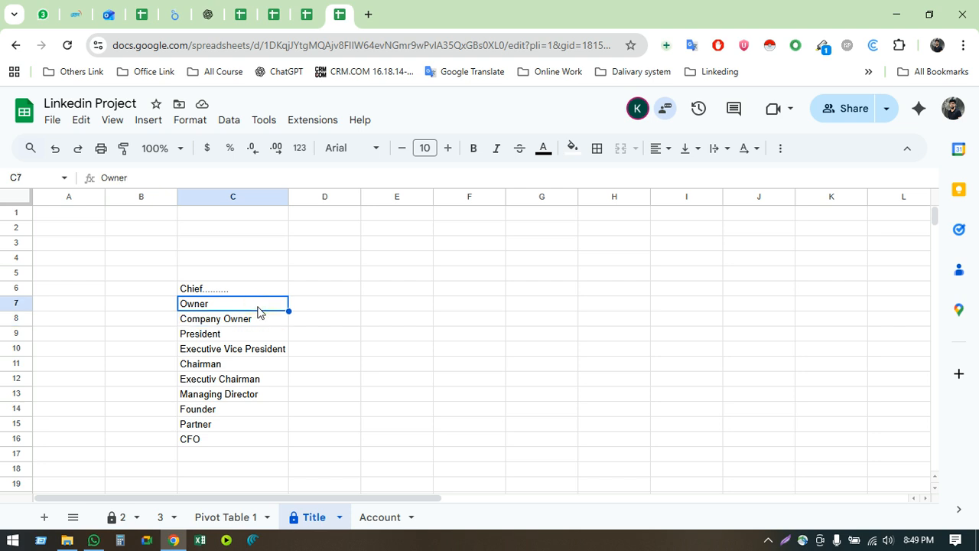
click(246, 319)
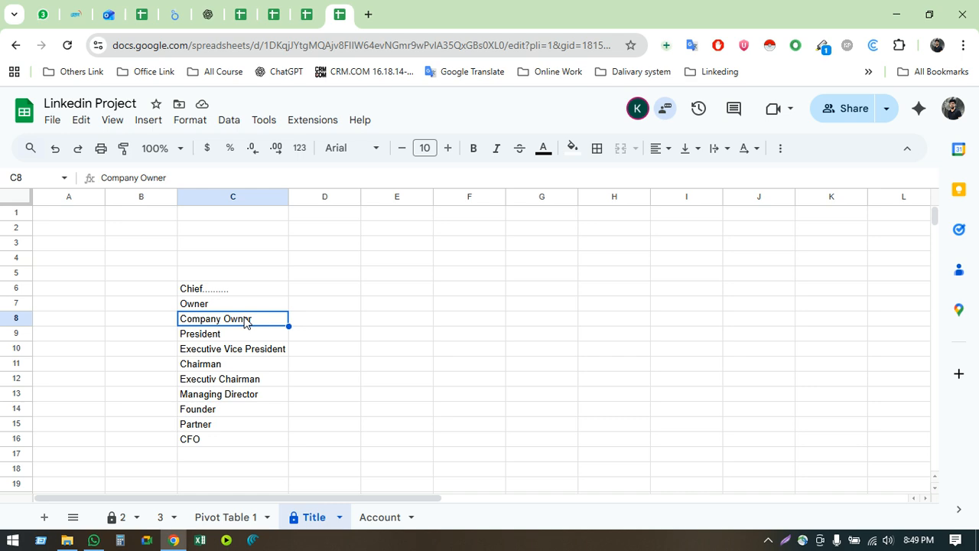
drag(248, 309, 251, 319)
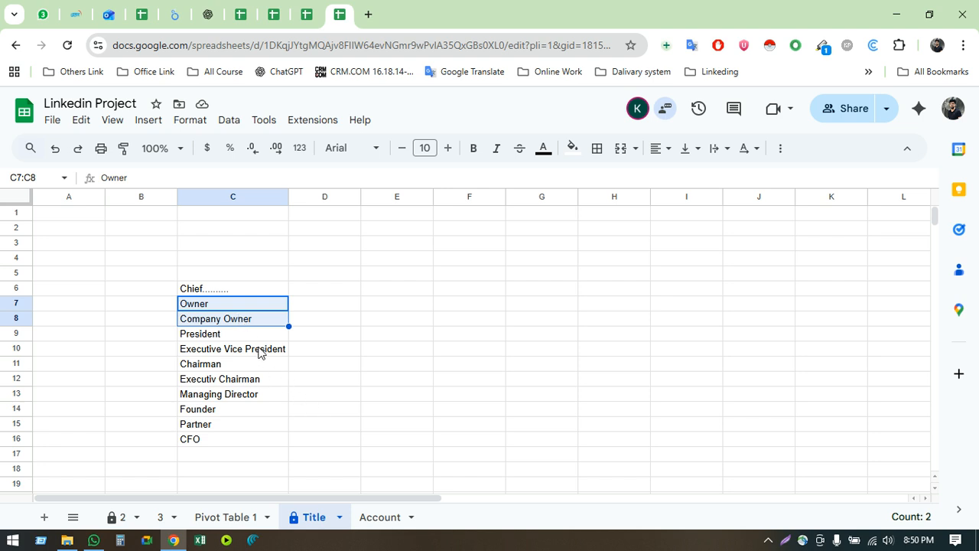
click(234, 336)
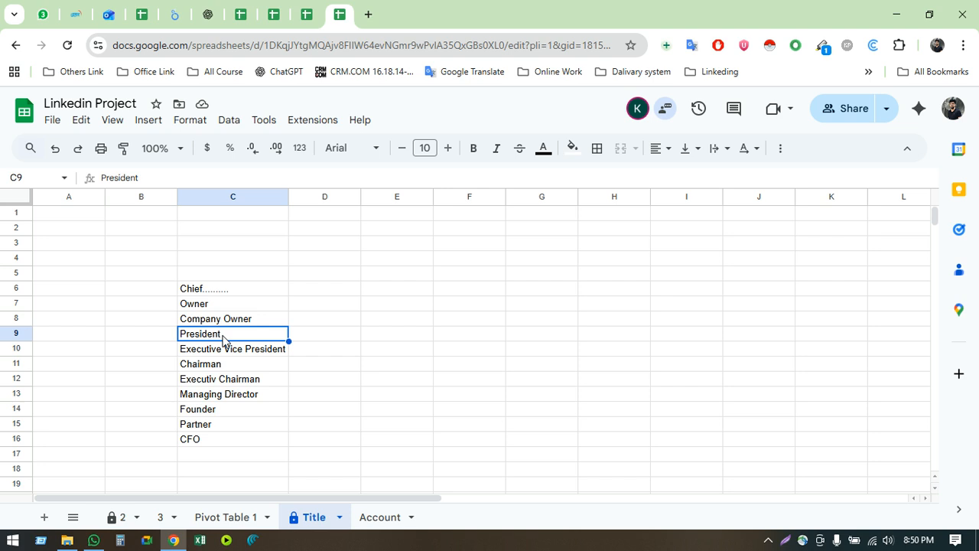
Enter the abbreviation EVP in cell D10, beside Executive Vice President
click(212, 349)
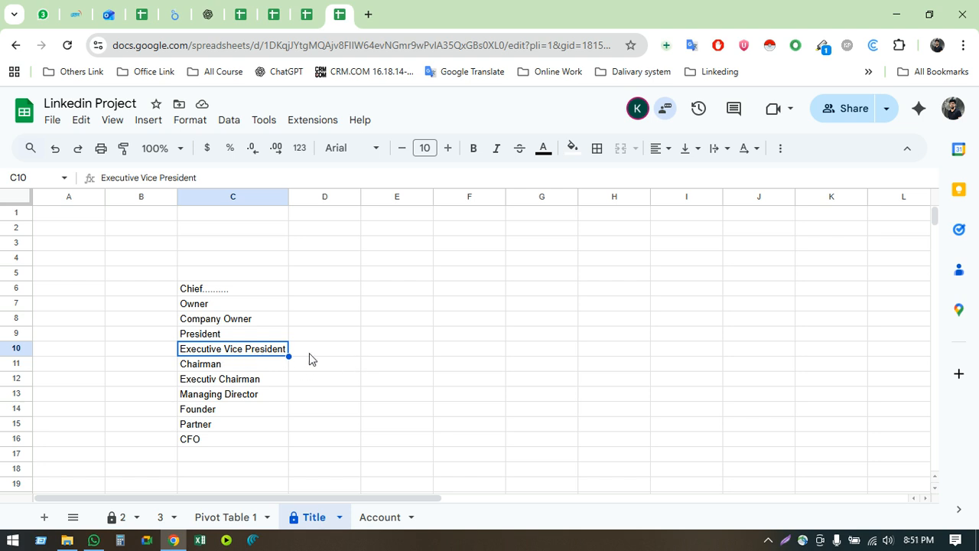
click(317, 356)
text(EVP)
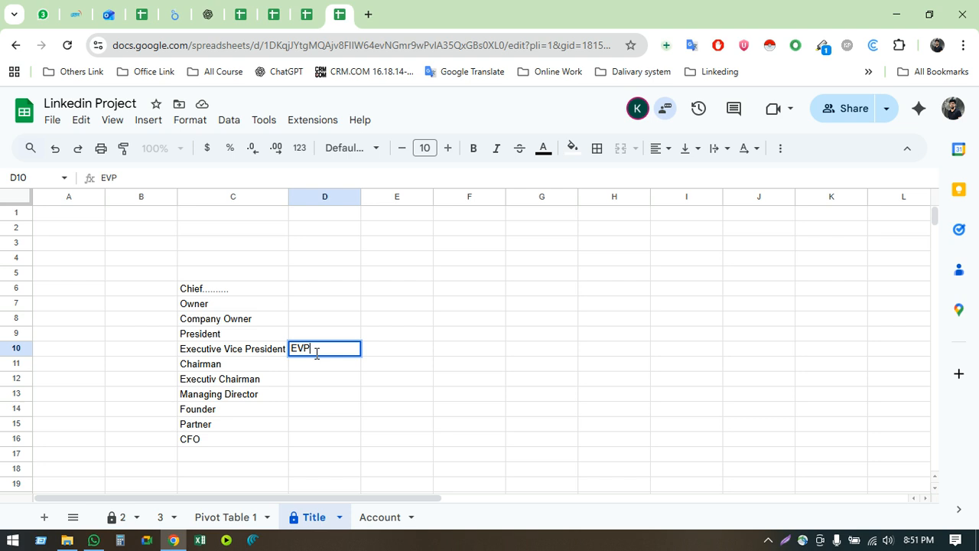
key(Return)
click(316, 353)
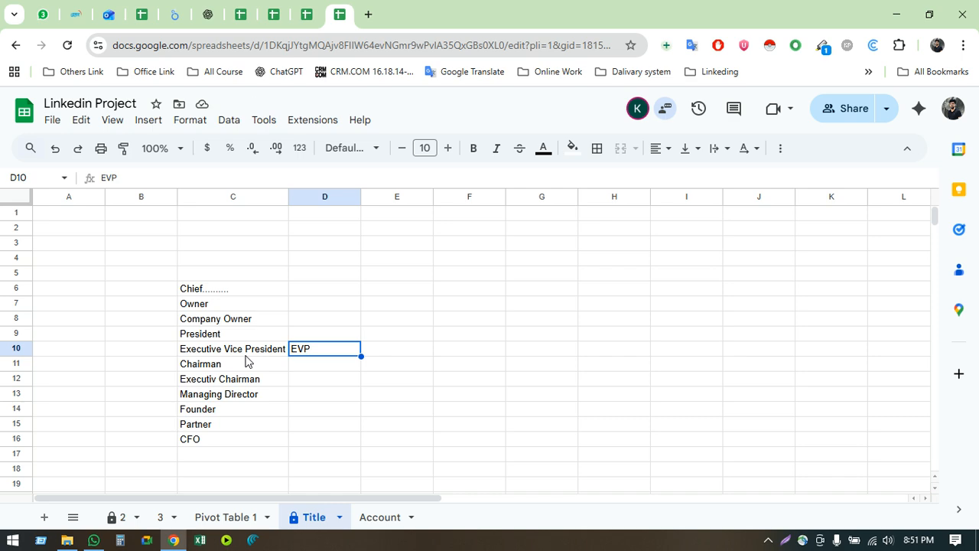
Review the titles from Chairman to Partner, comparing the chairman pair with President and Executive Vice President
click(240, 368)
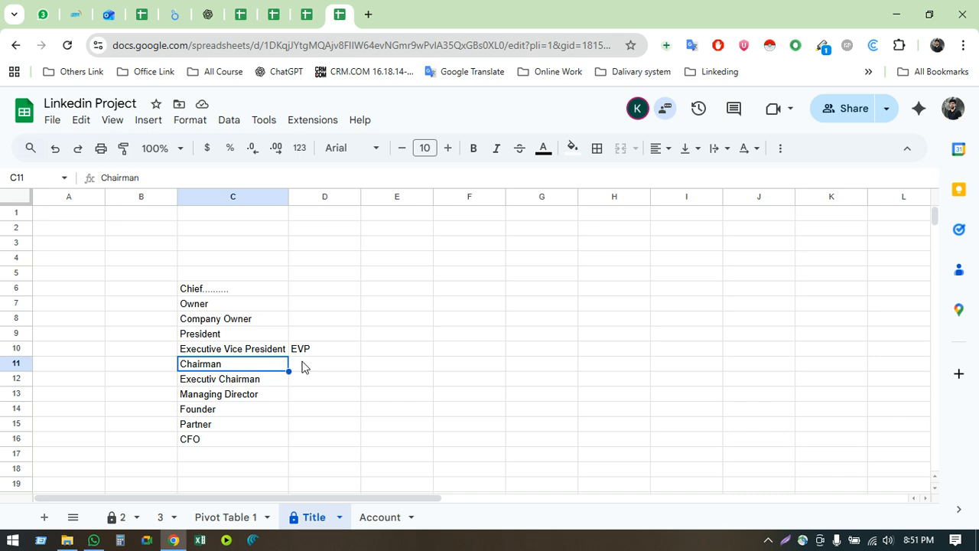
click(255, 379)
shift+click(256, 365)
click(239, 340)
shift+click(239, 353)
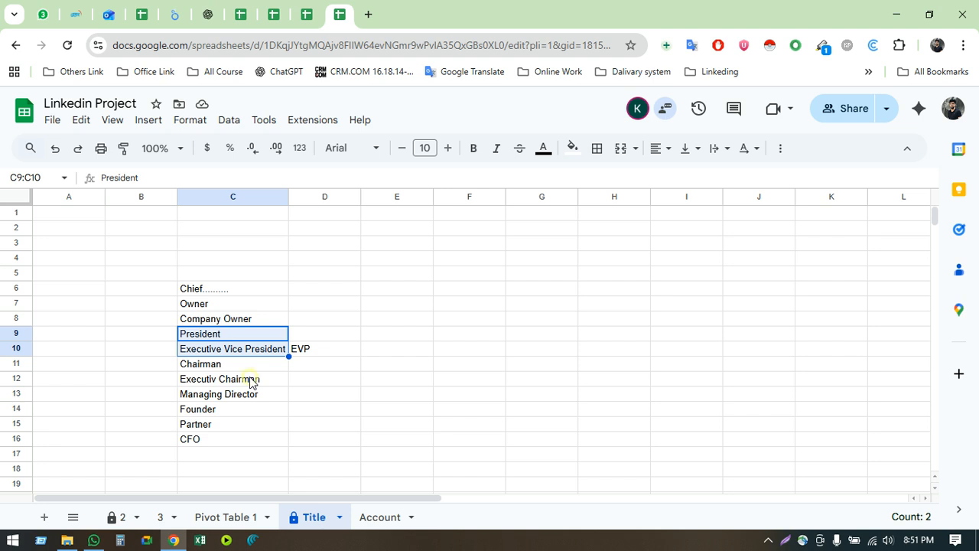
click(255, 385)
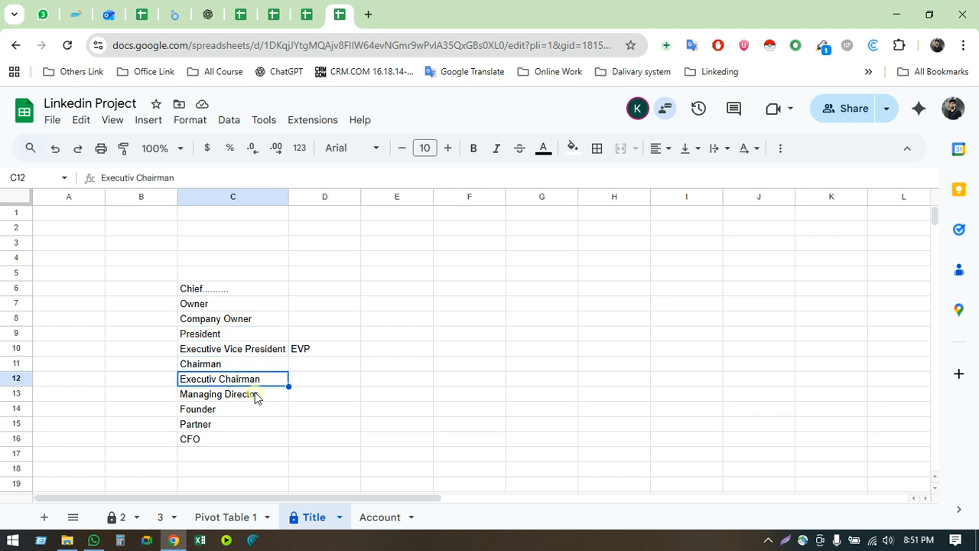
click(256, 398)
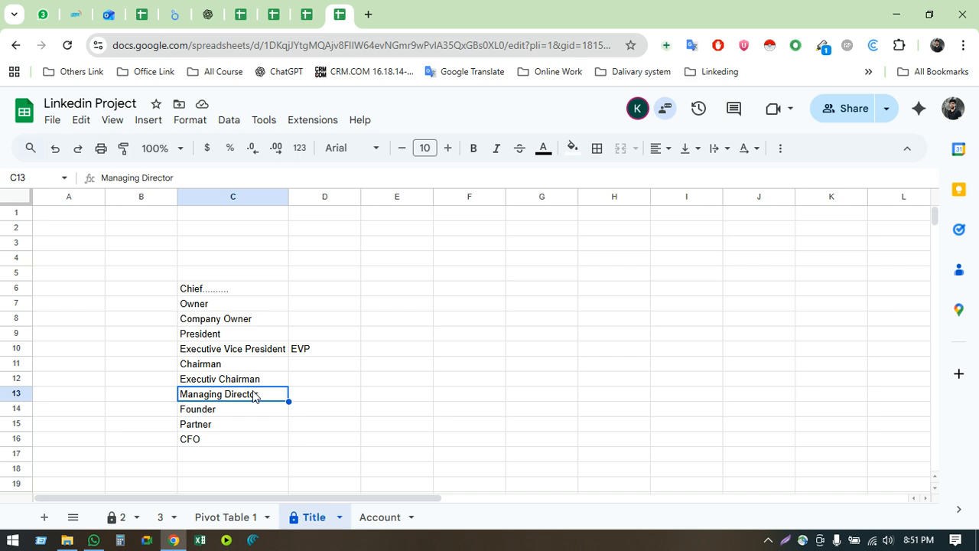
click(229, 409)
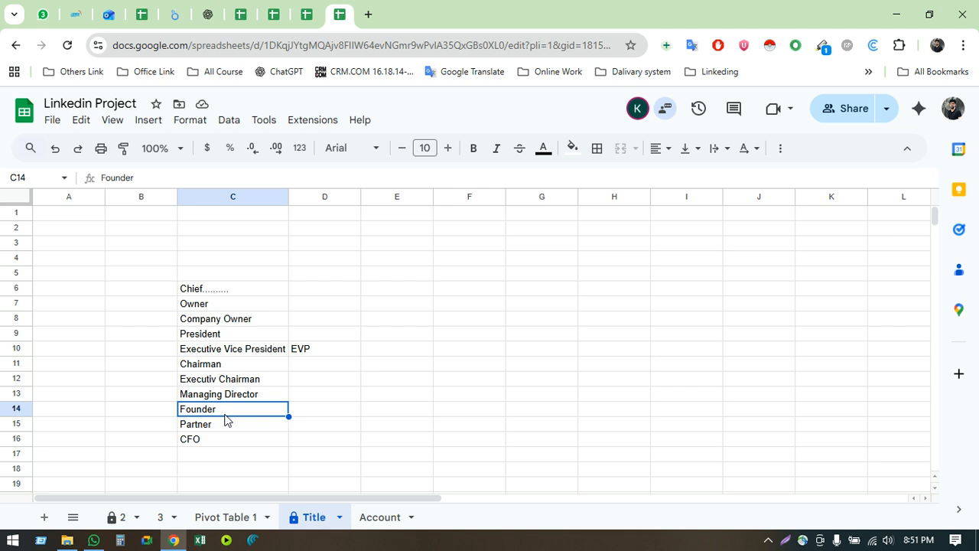
click(215, 429)
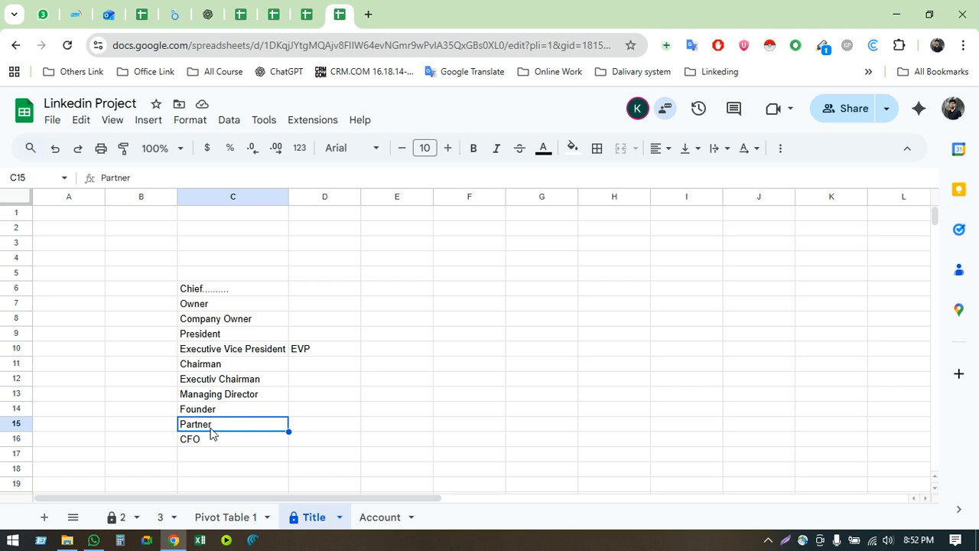
Delete the CFO entry in cell C16 of the title list
click(204, 442)
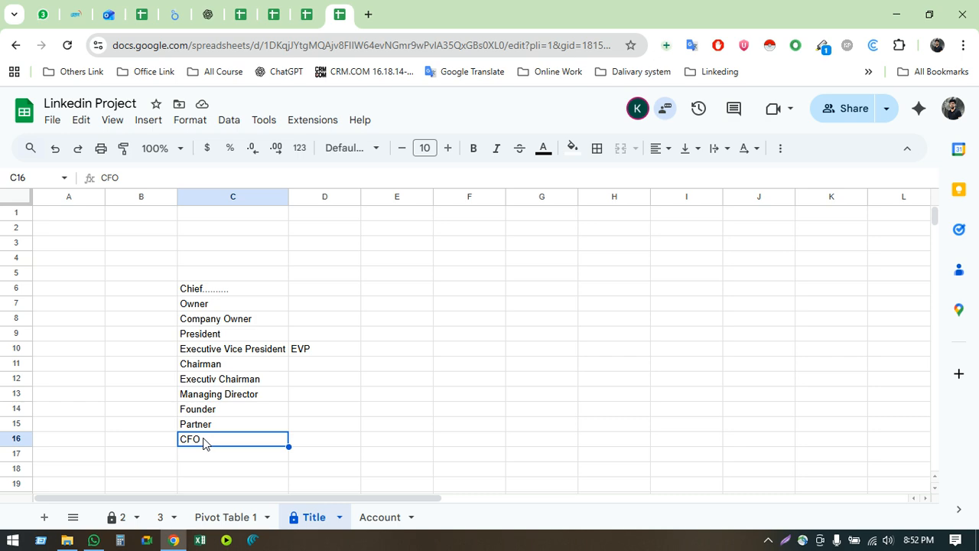
key(Delete)
click(310, 426)
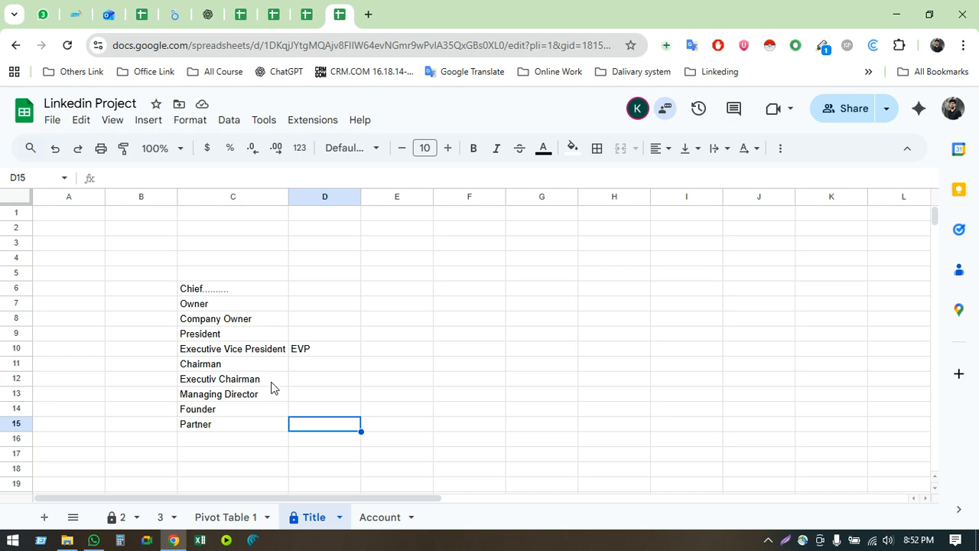
Open sheet 3 and review the contact titles, from Vice President in row 10 to the Executive Vice President in row 44
click(207, 517)
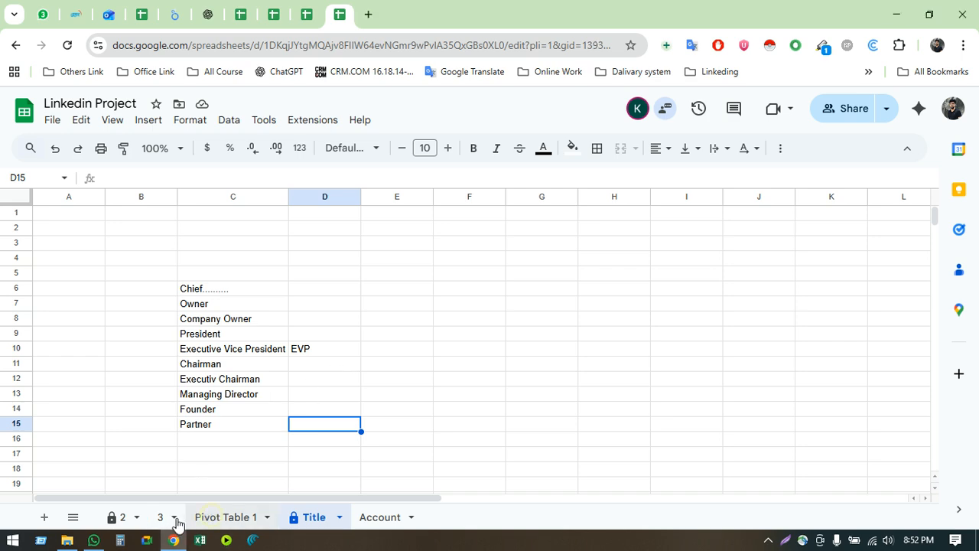
click(158, 518)
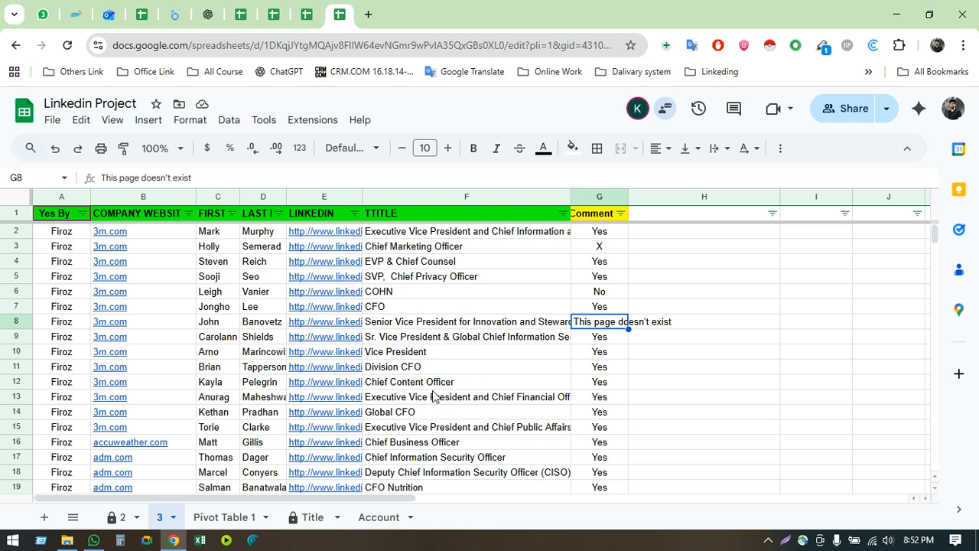
click(425, 352)
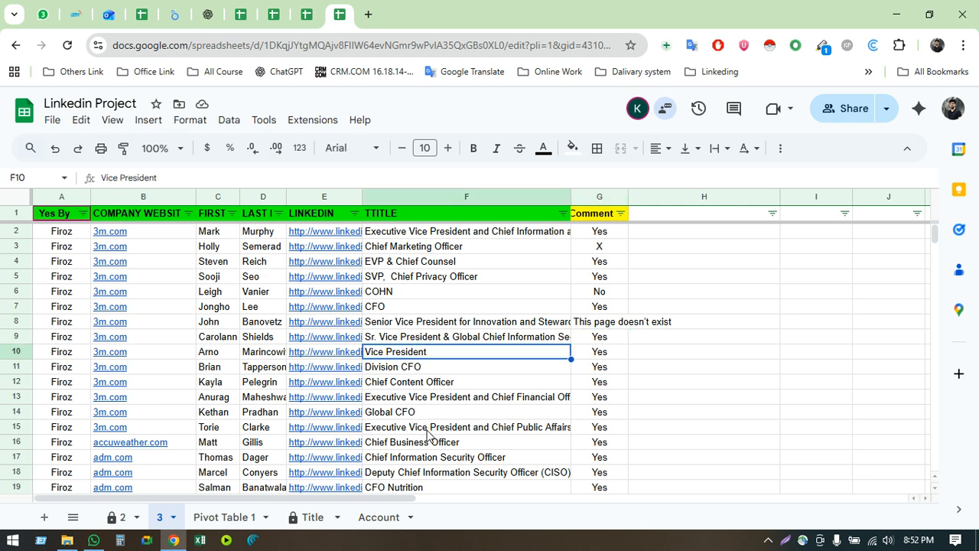
scroll(436, 417, down, 5)
scroll(444, 417, down, 3)
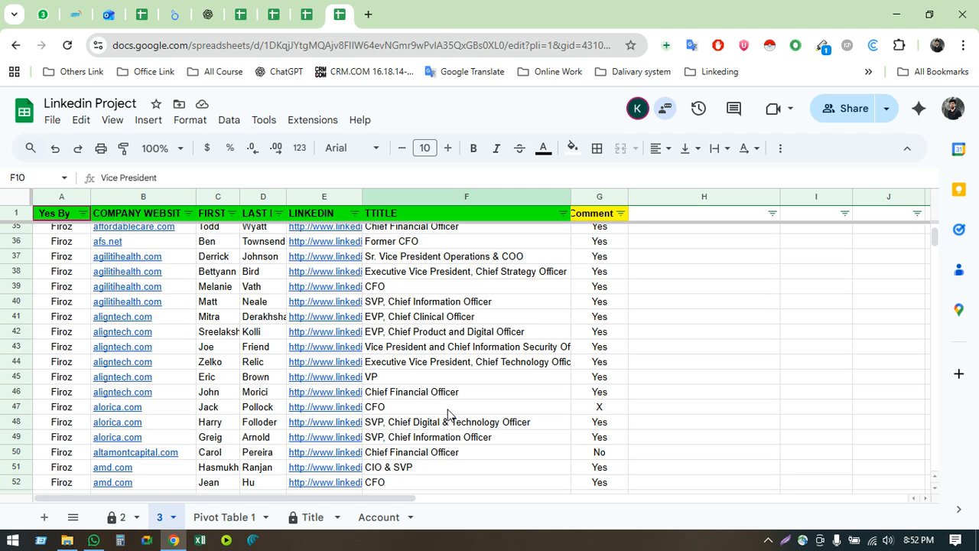
click(469, 366)
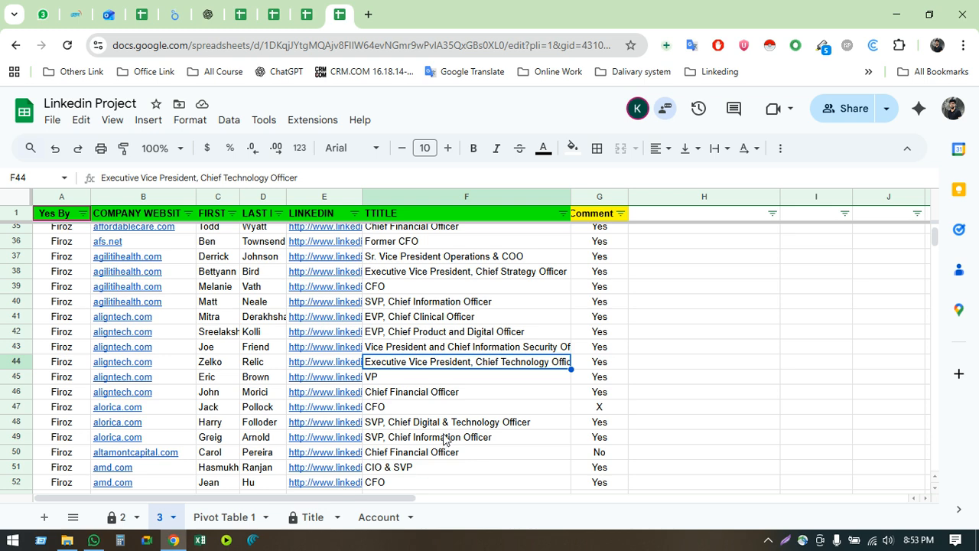
Examine the SVP titles in rows 48 and 49, and read on through the contact titles to the bankofamerica.com rows
click(408, 428)
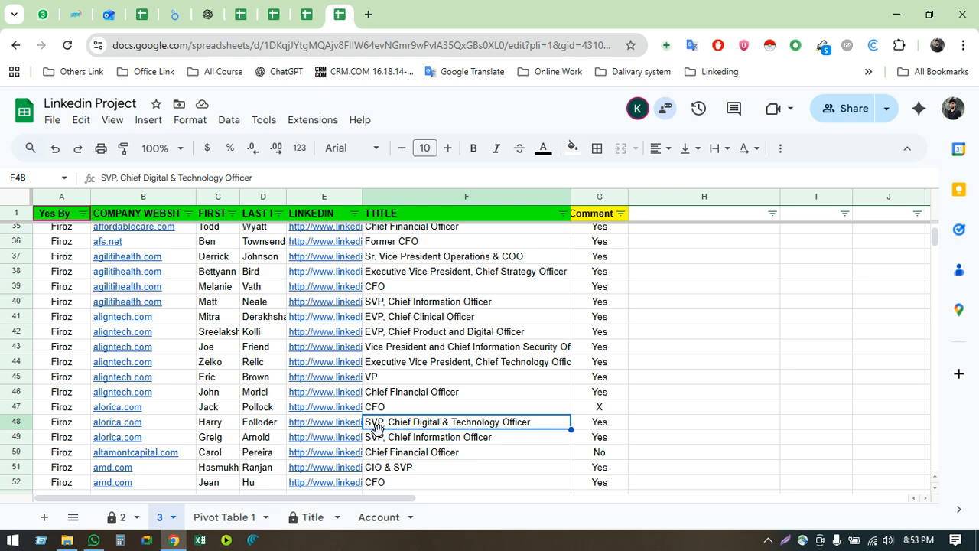
click(397, 441)
click(409, 426)
scroll(452, 430, down, 7)
scroll(452, 430, down, 4)
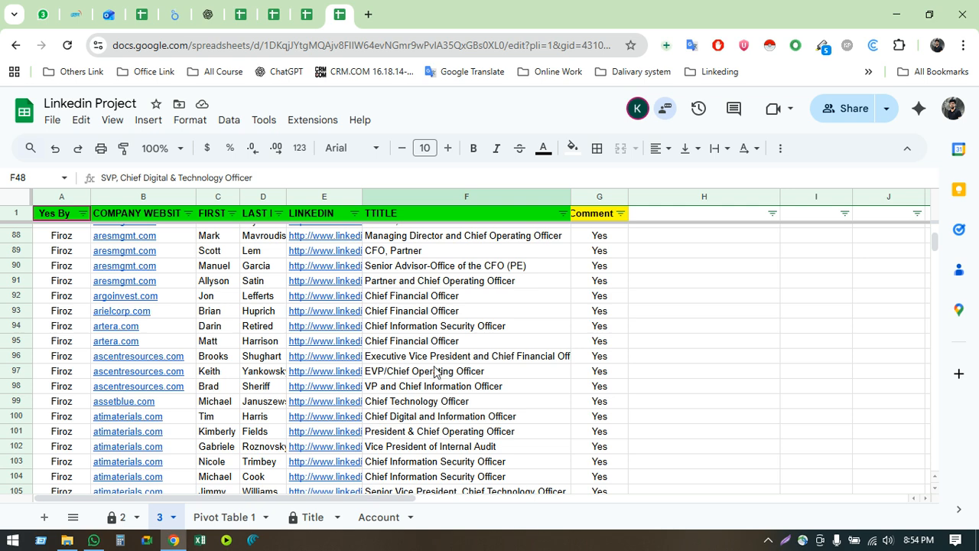
scroll(419, 373, down, 8)
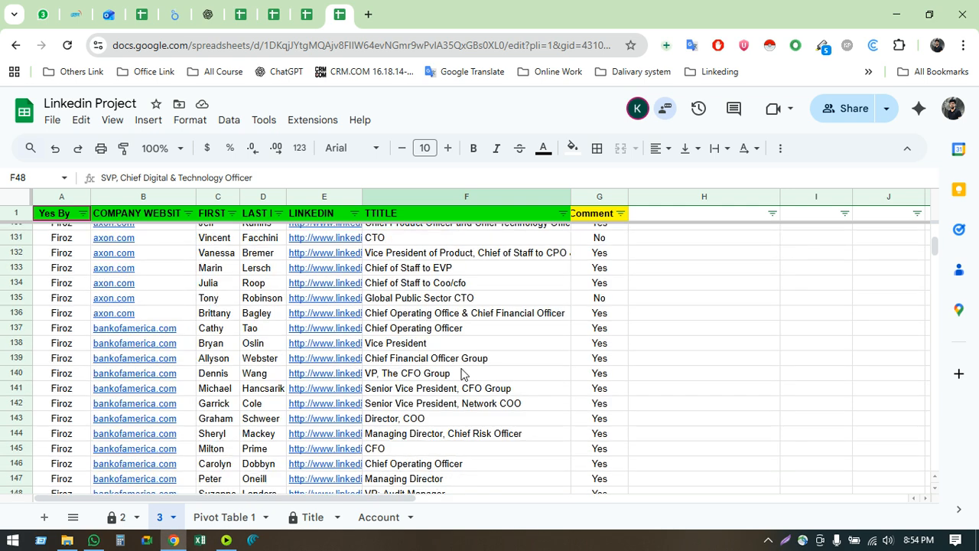
Compare the "Director, COO" contact title in row 143 with the Managing Director entry in the Title sheet
click(401, 425)
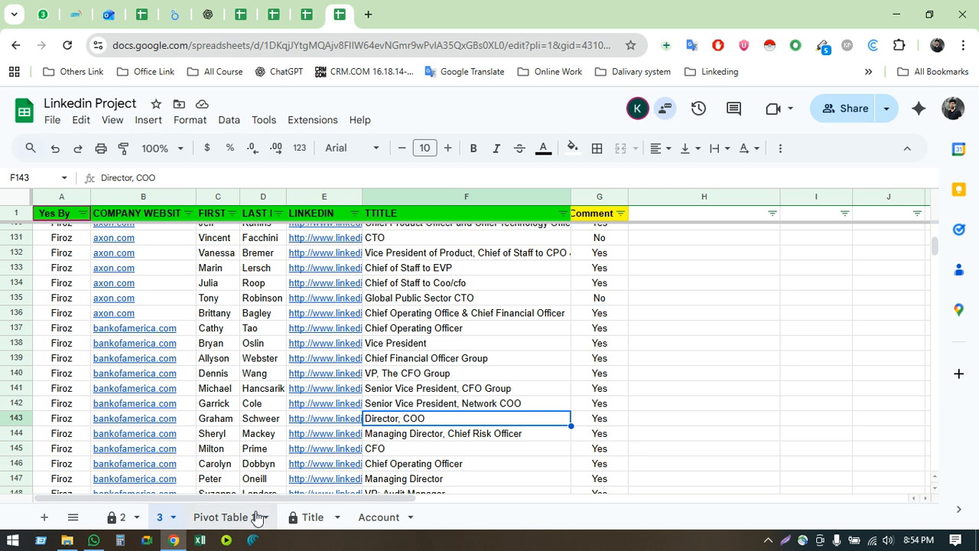
click(293, 517)
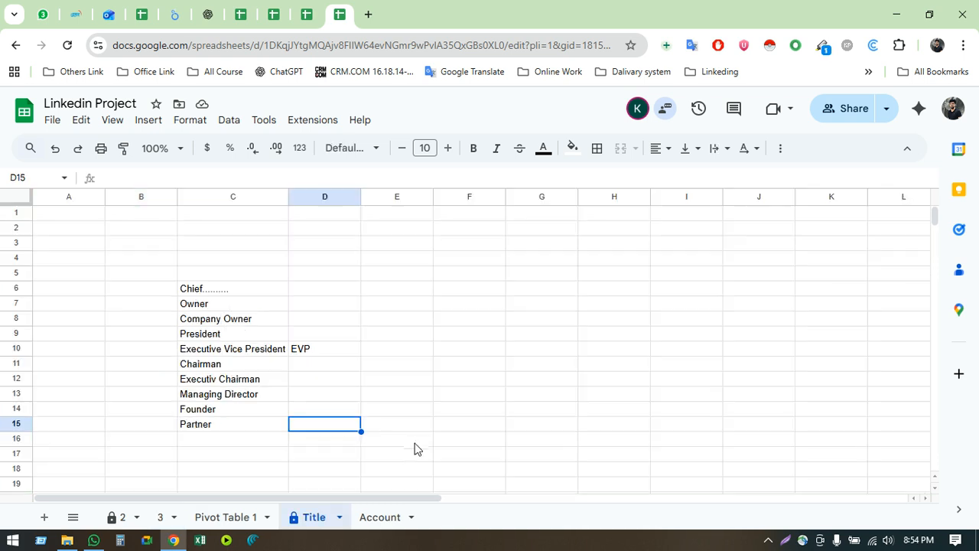
click(262, 399)
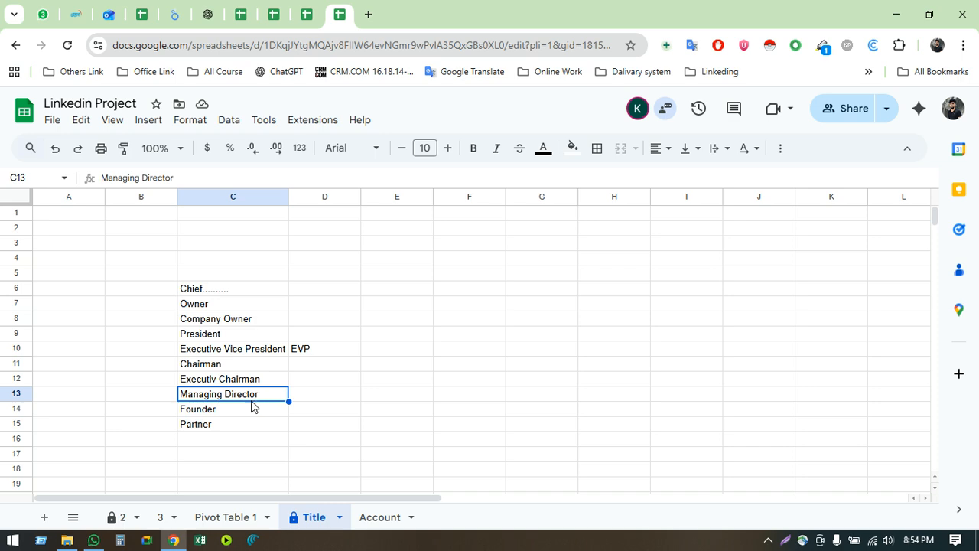
Return to sheet 3 and shorten the "AVP - CFO" contact title in row 152 to CFO
click(156, 517)
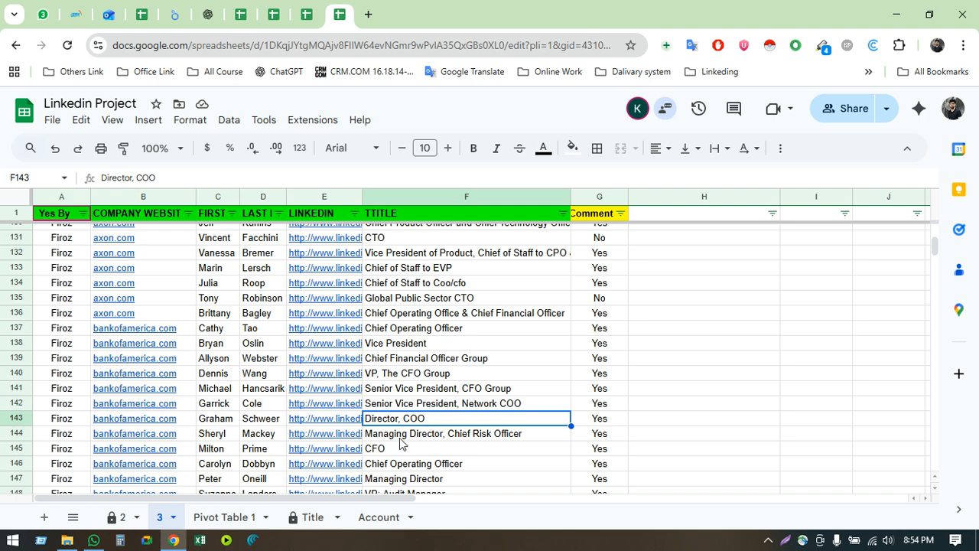
scroll(401, 444, down, 3)
scroll(421, 398, up, 2)
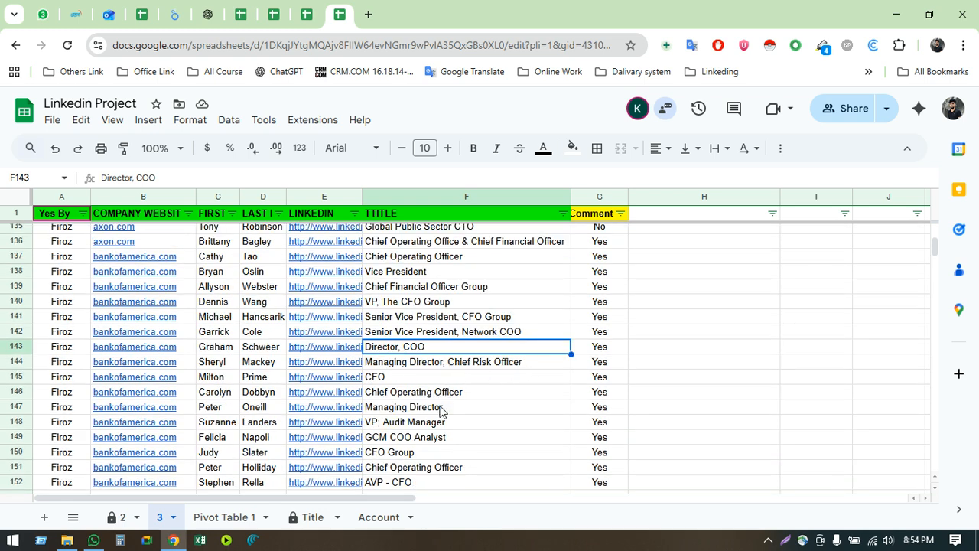
scroll(440, 414, down, 2)
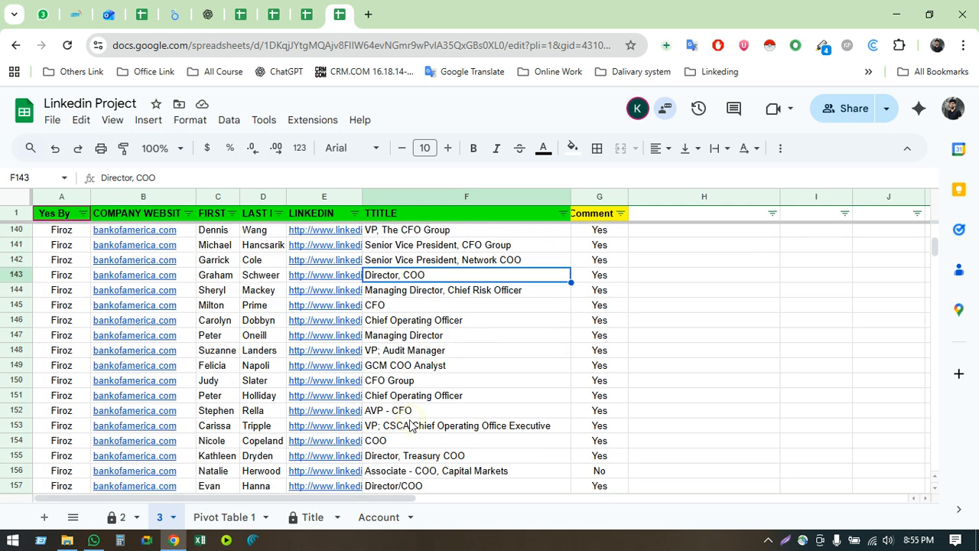
click(408, 413)
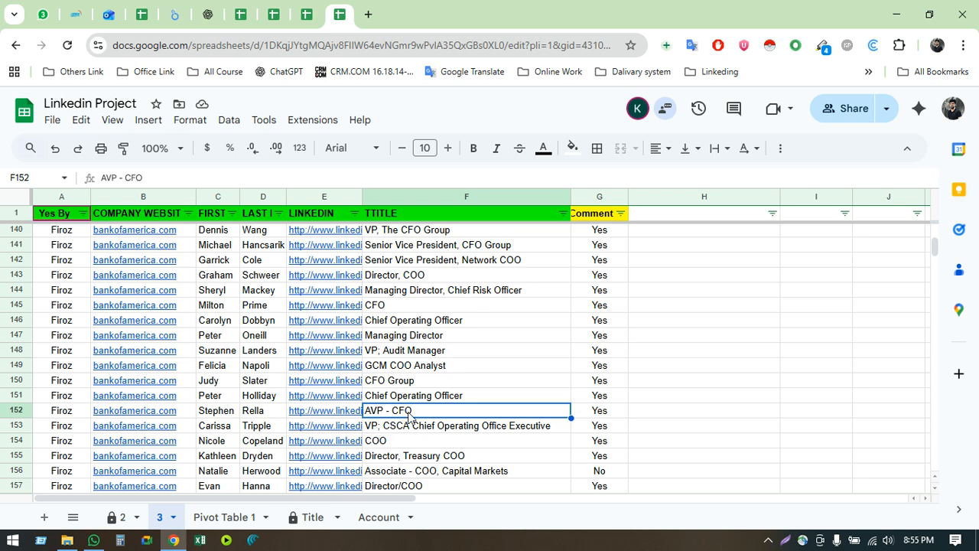
double_click(390, 410)
drag(390, 411, 291, 411)
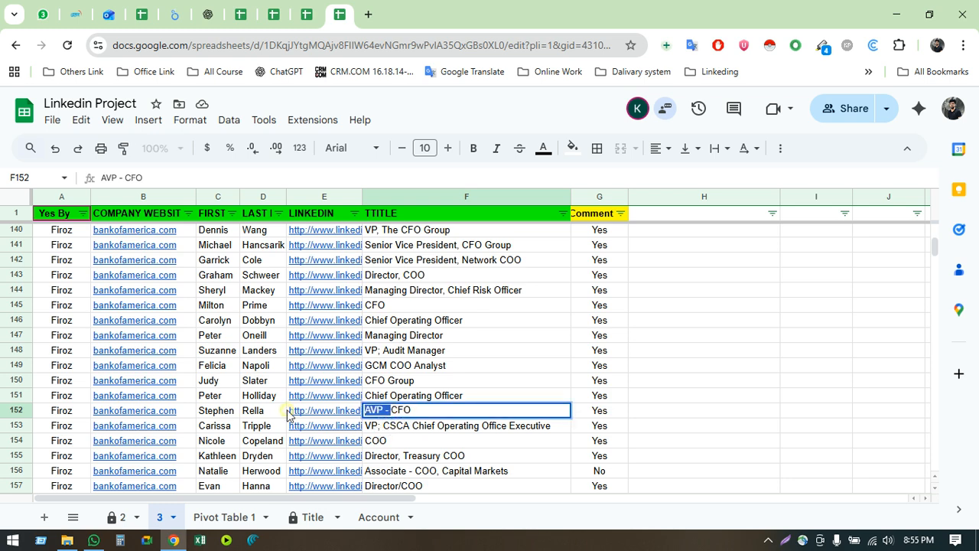
key(BackSpace)
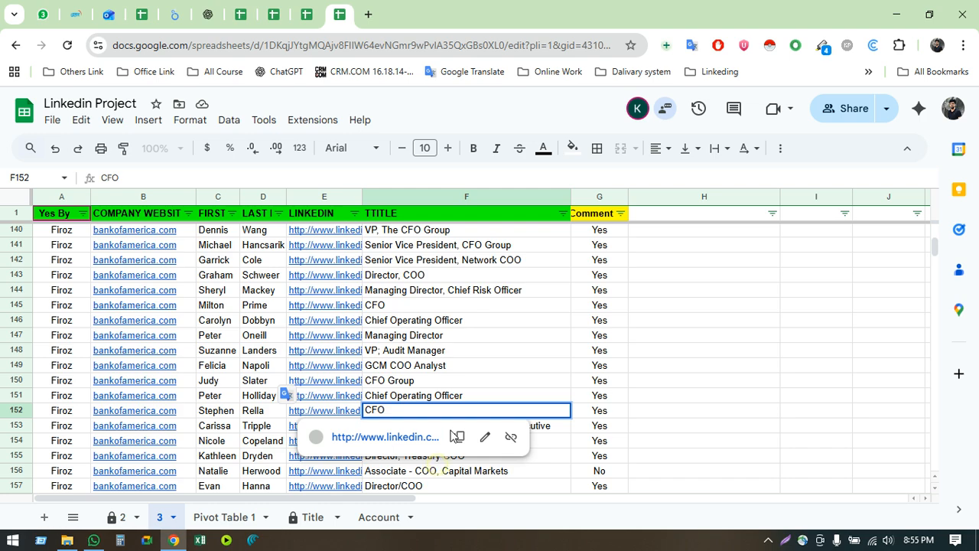
click(434, 469)
Compare the SVP contact title in row 176 with the entries in the Title sheet
scroll(454, 402, down, 10)
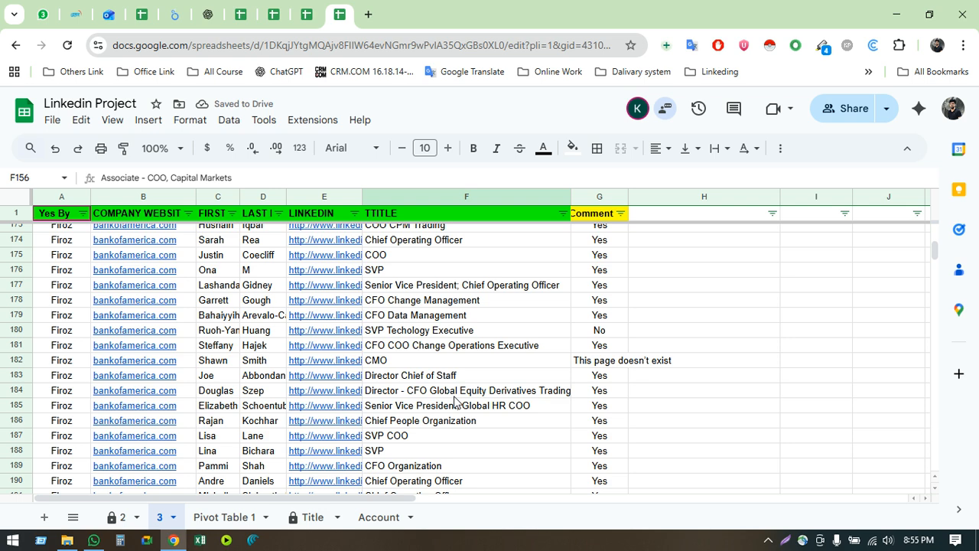
click(390, 273)
click(290, 522)
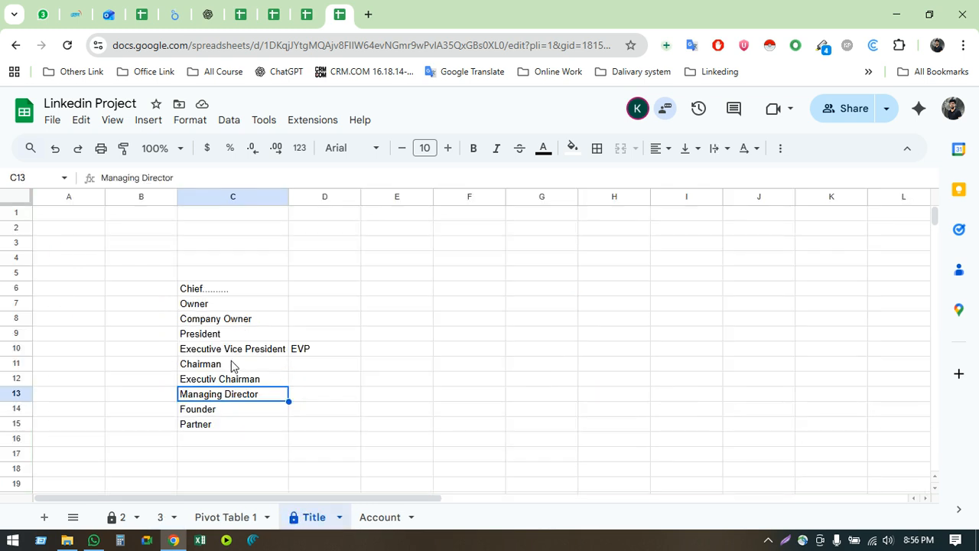
click(157, 518)
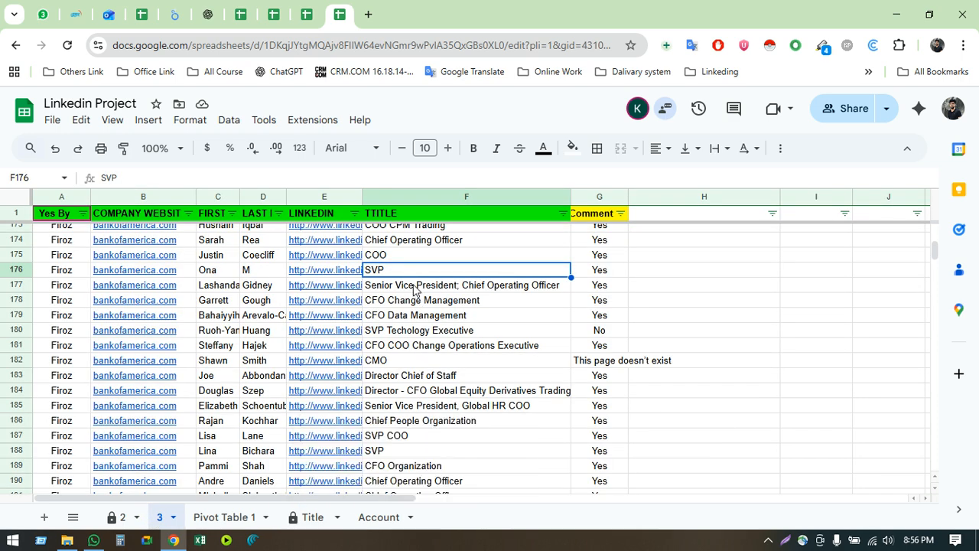
Compare the Director contact title in row 255 with the Title sheet's Managing Director entry, and check that row's comment
scroll(444, 369, down, 11)
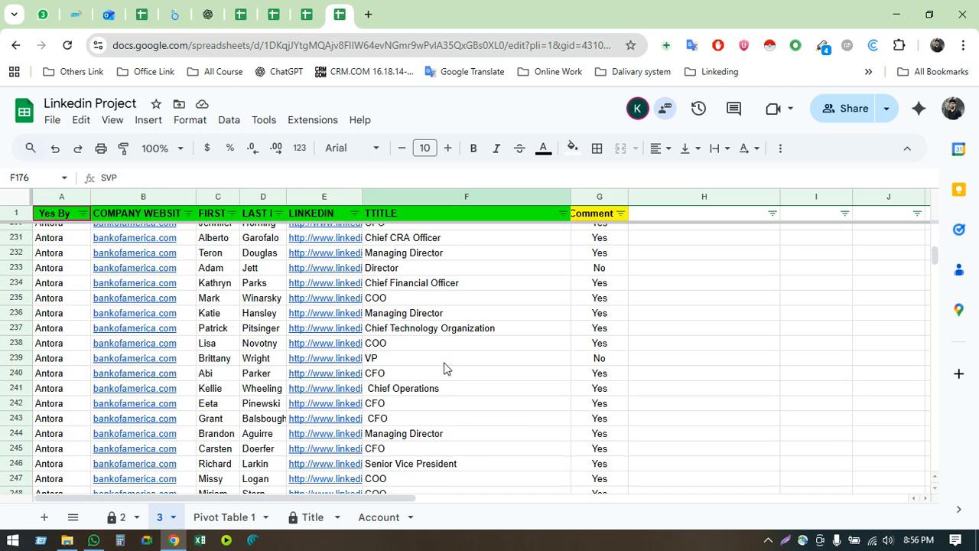
scroll(446, 368, down, 2)
scroll(444, 367, down, 2)
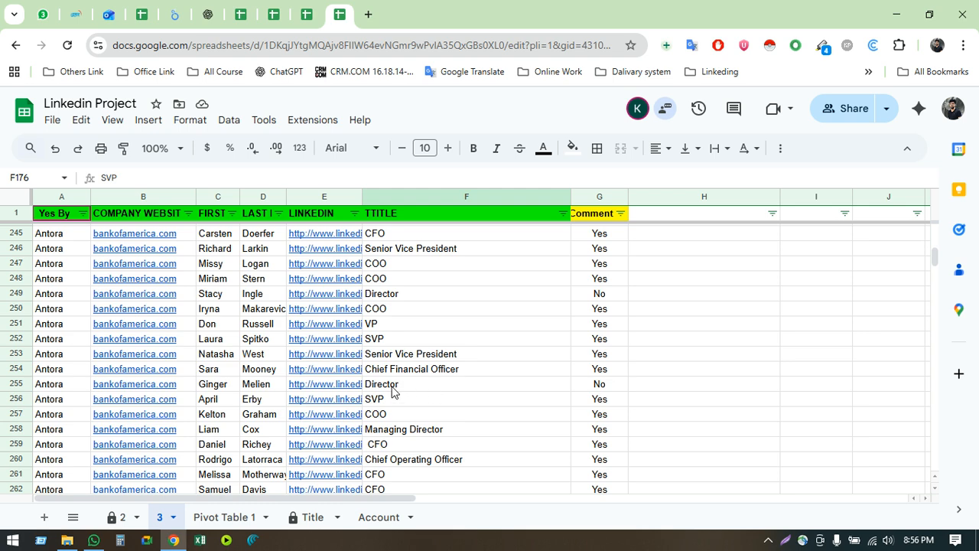
click(459, 385)
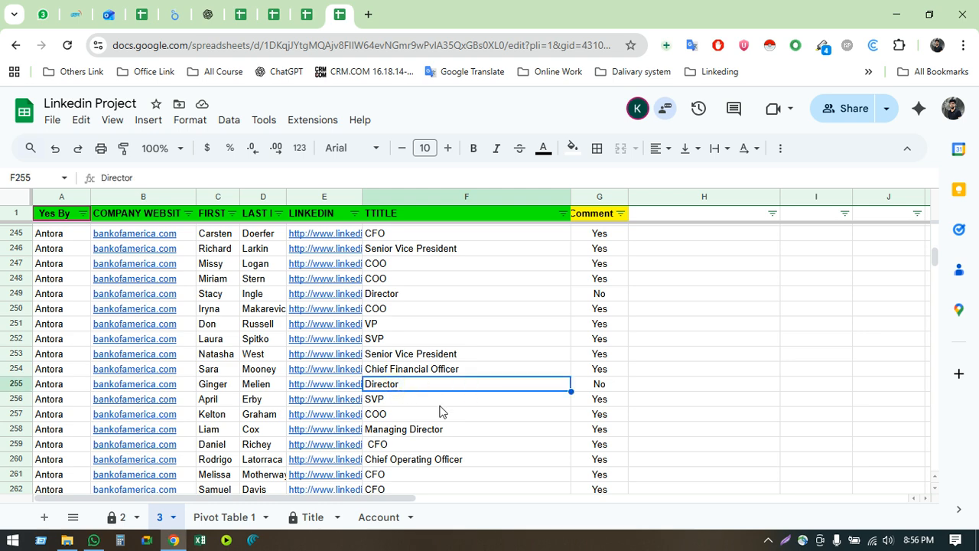
click(299, 517)
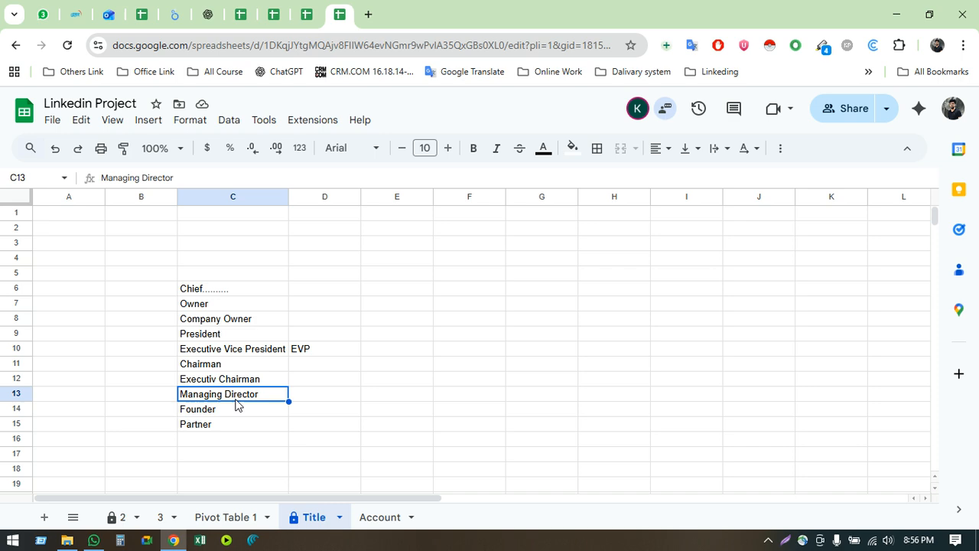
click(162, 517)
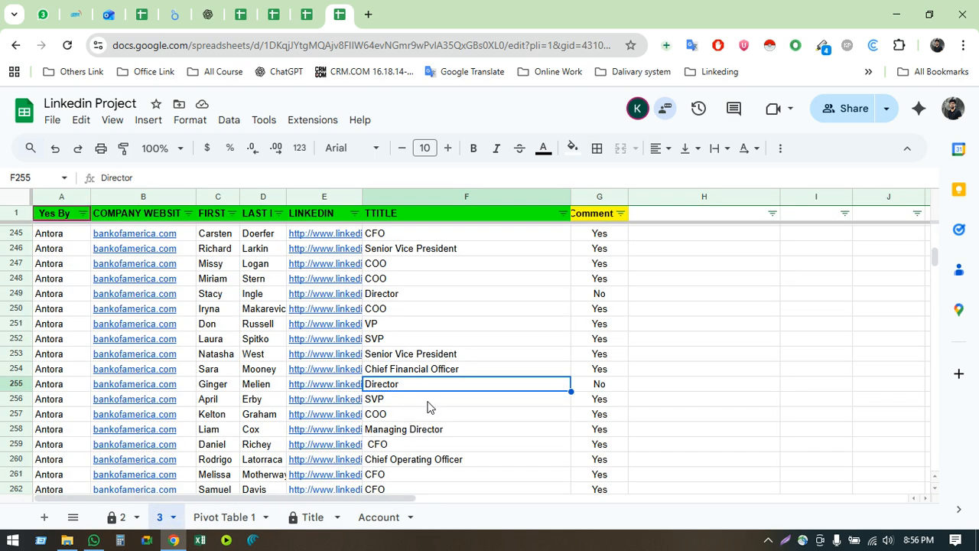
click(593, 385)
click(447, 388)
Review the Title sheet's list entry by entry from Chief in C6, and select the entries from Owner to Partner in C7:C15
scroll(405, 408, down, 4)
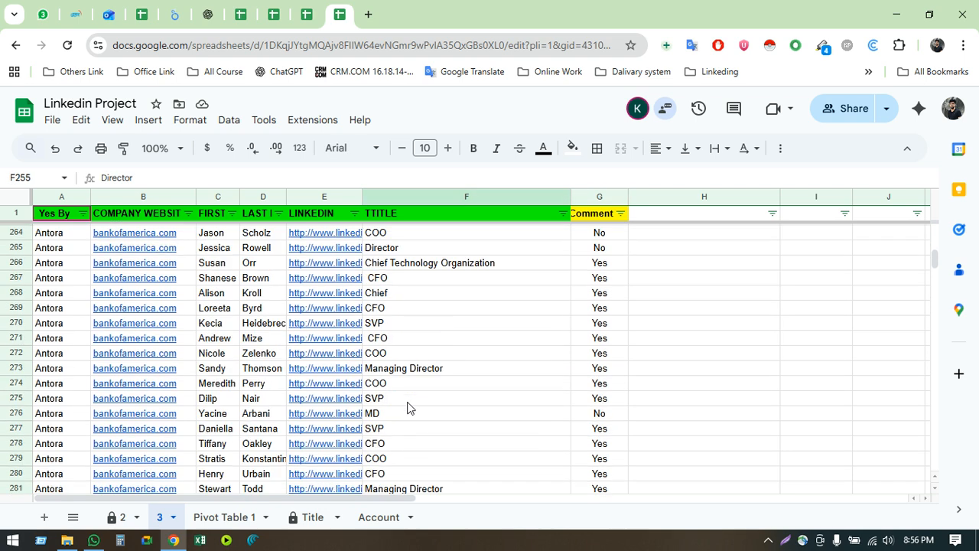
scroll(449, 403, down, 4)
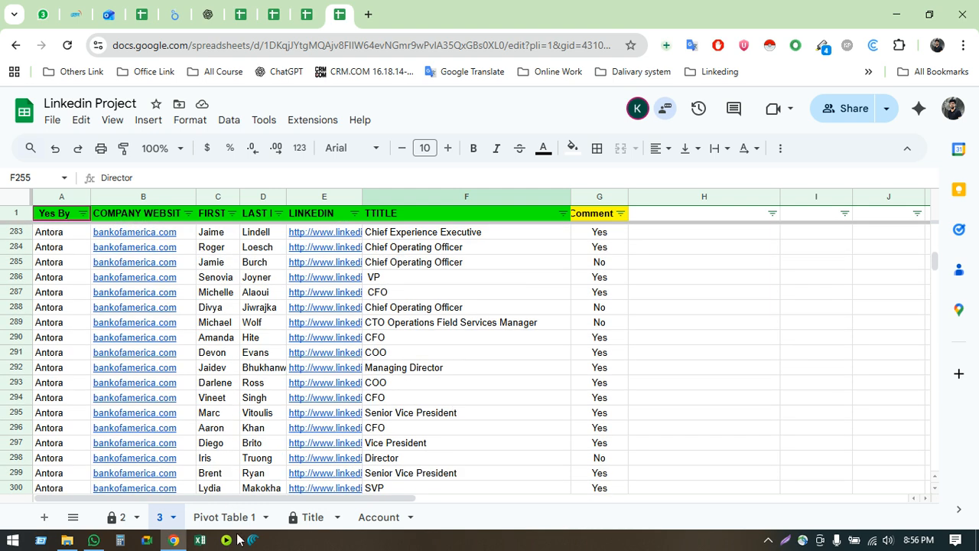
click(291, 517)
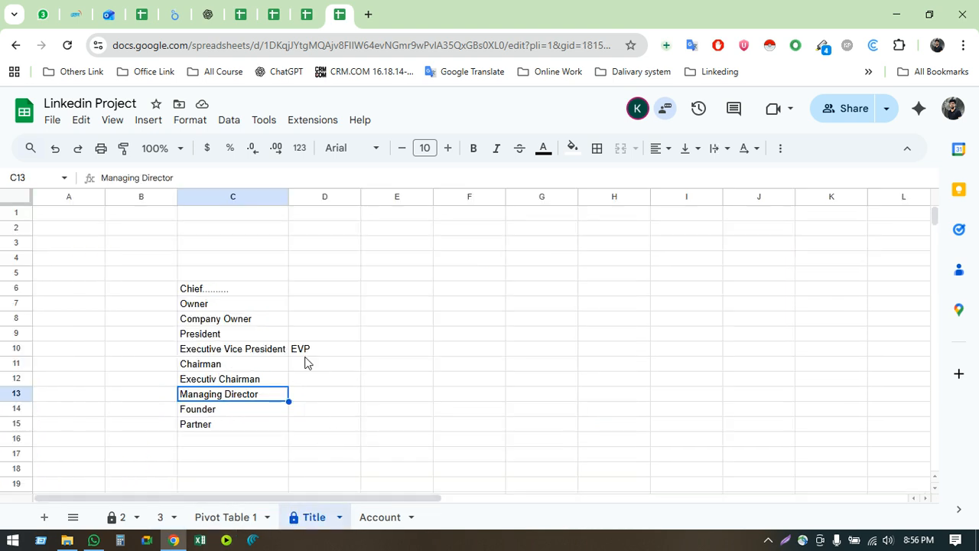
click(236, 296)
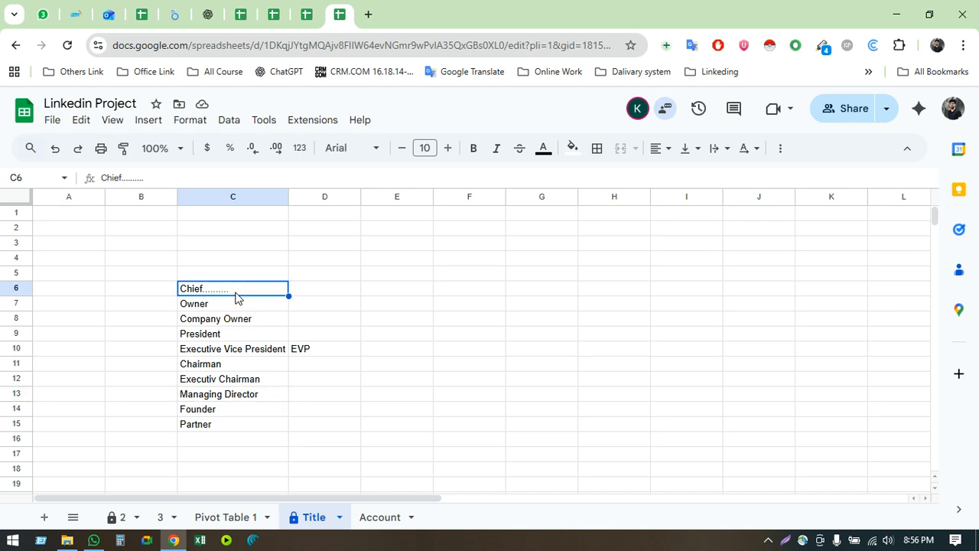
click(233, 309)
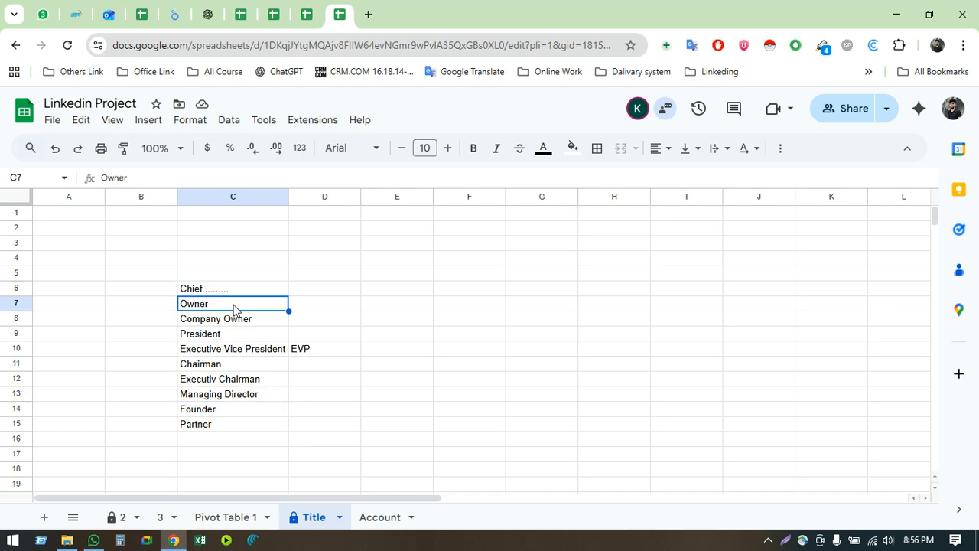
click(258, 325)
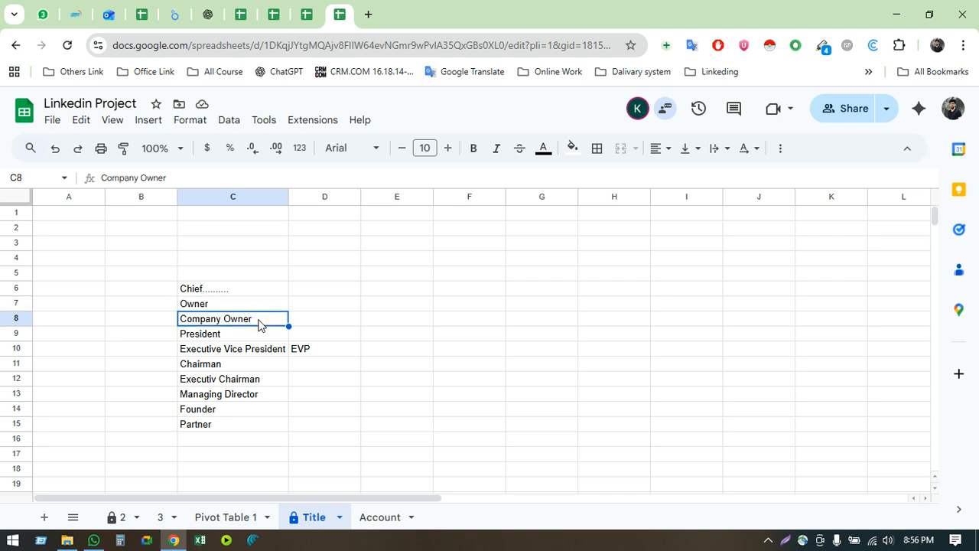
click(241, 338)
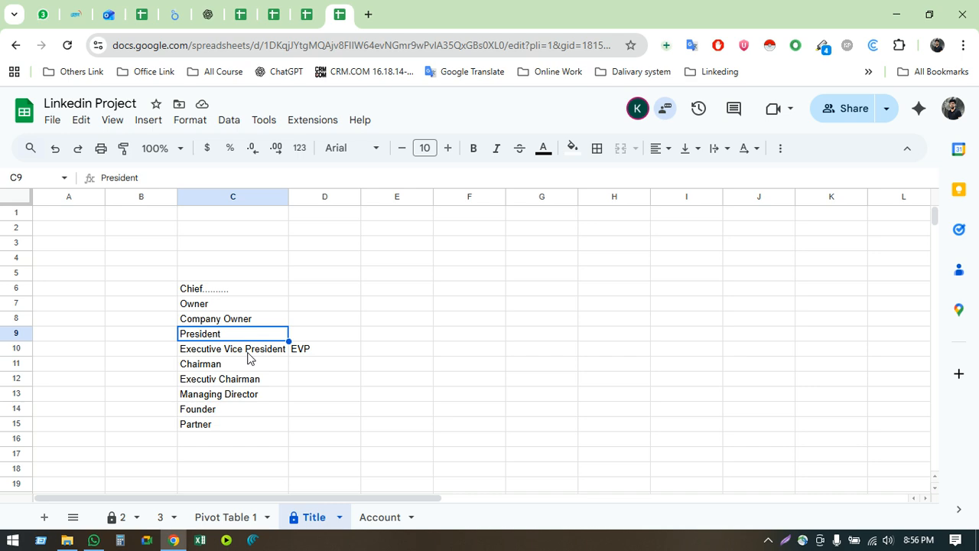
click(337, 356)
click(261, 370)
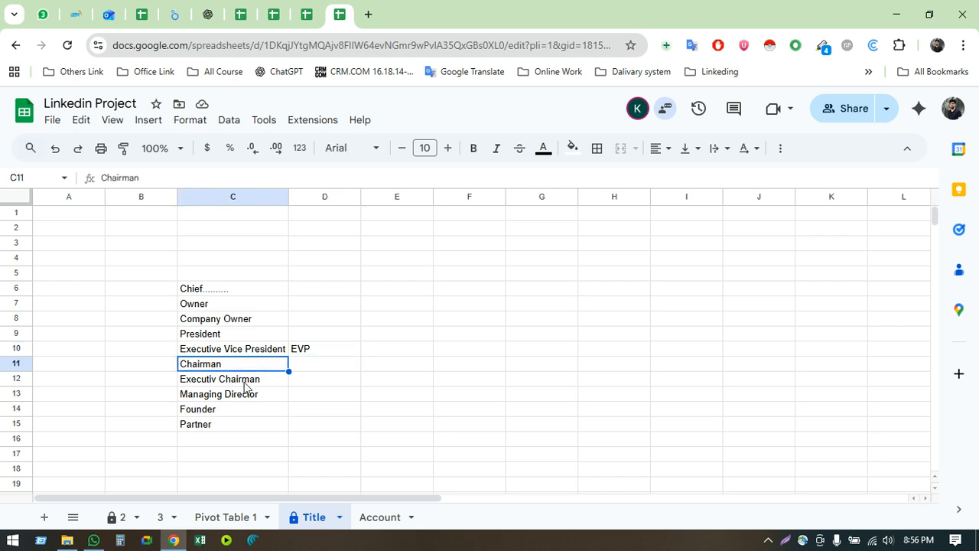
drag(233, 426, 246, 312)
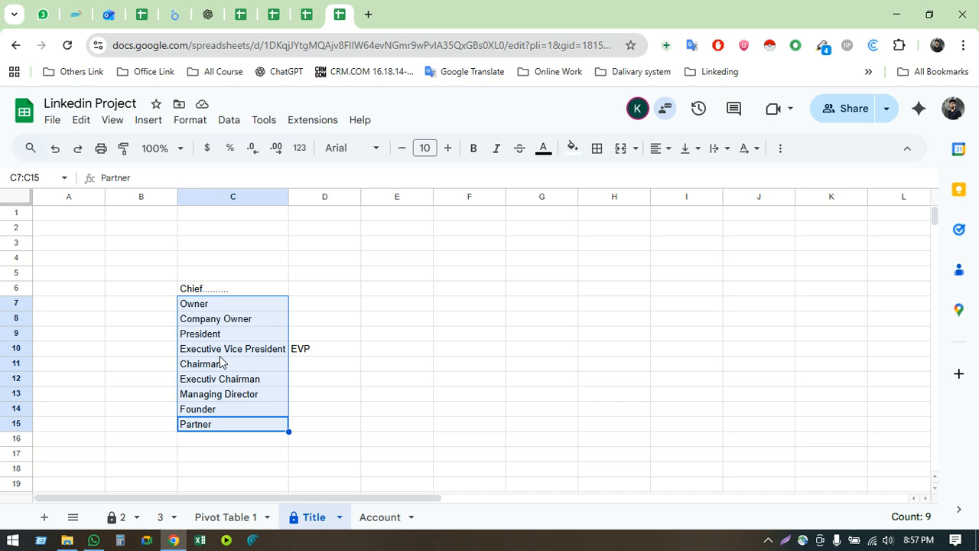
Return to sheet 3 and check the VP and CFO contact titles in rows 286 and 287 for leading spaces
click(162, 517)
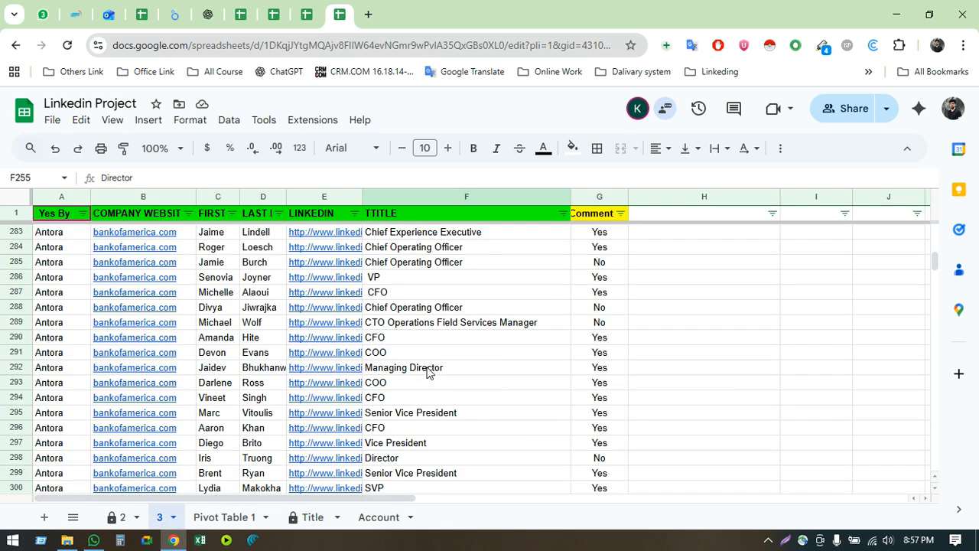
scroll(469, 309, down, 5)
scroll(469, 309, down, 4)
scroll(471, 310, up, 6)
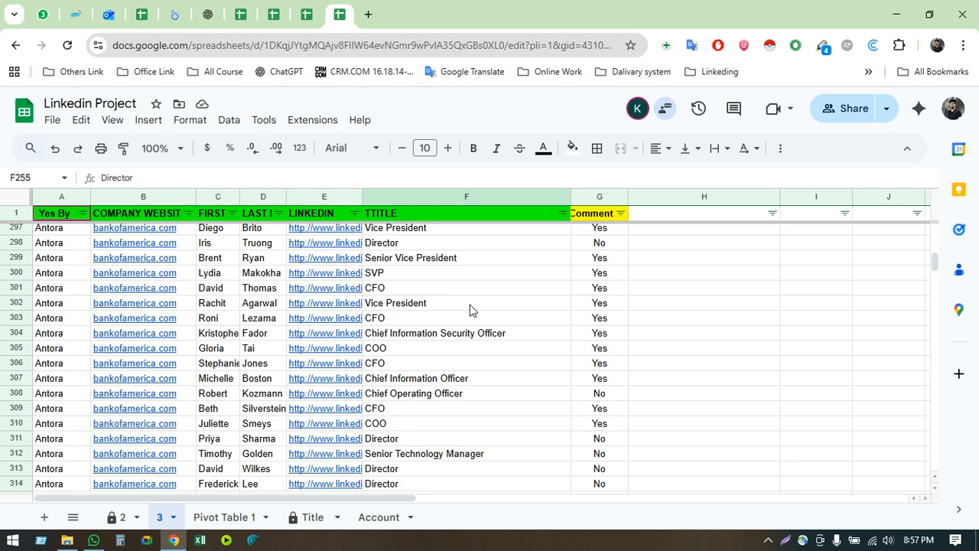
scroll(417, 382, up, 3)
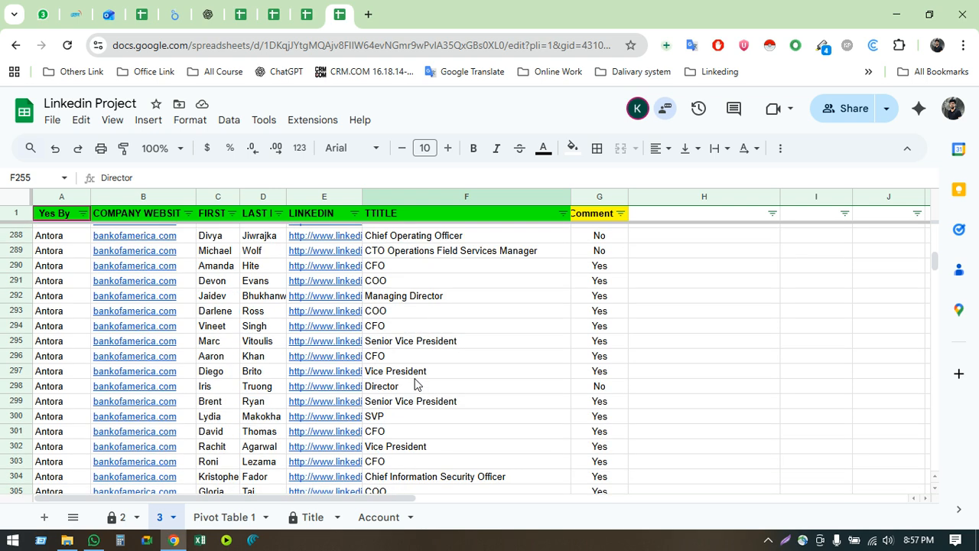
scroll(416, 382, up, 3)
click(383, 350)
click(387, 365)
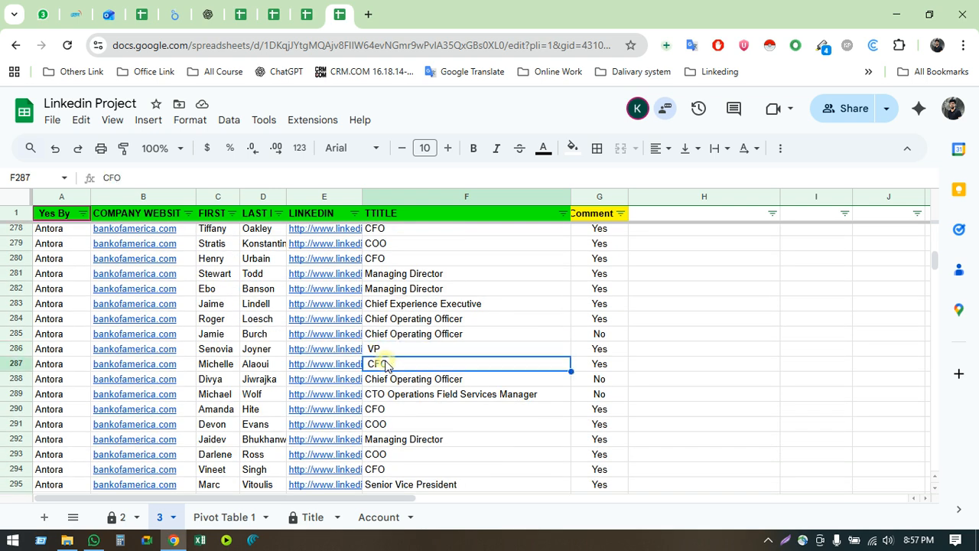
double_click(384, 365)
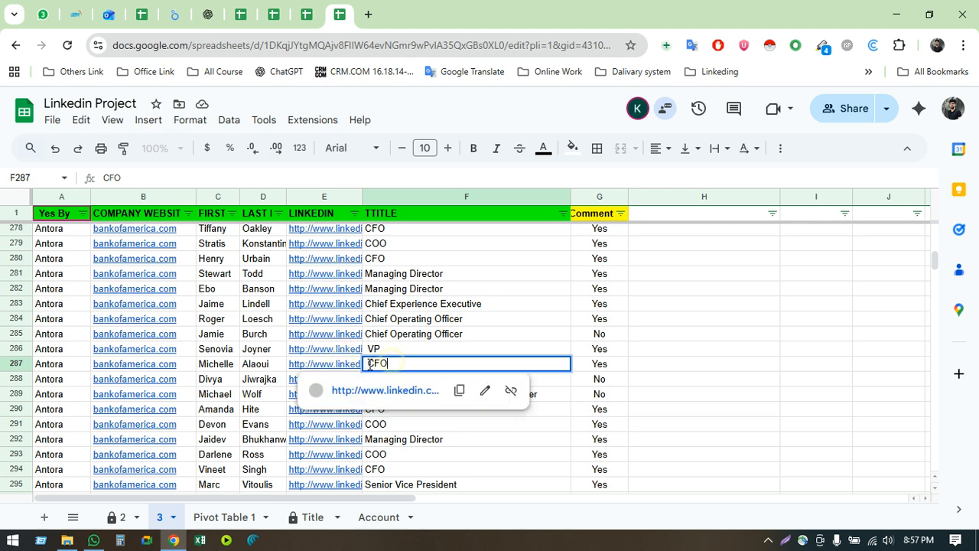
click(371, 349)
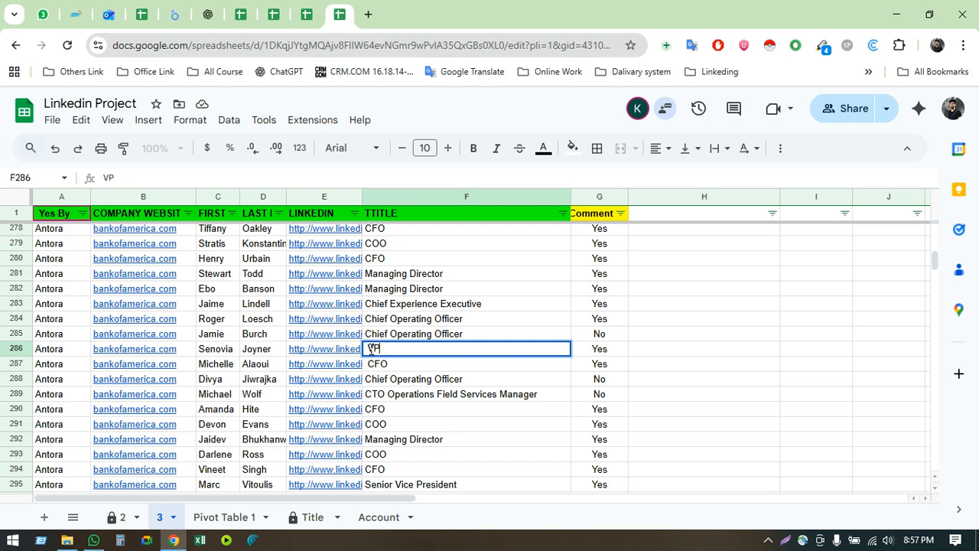
click(489, 397)
Compare the Managing Director titles in the blackstone.com rows 342 and 345 for leading spaces
scroll(440, 377, down, 10)
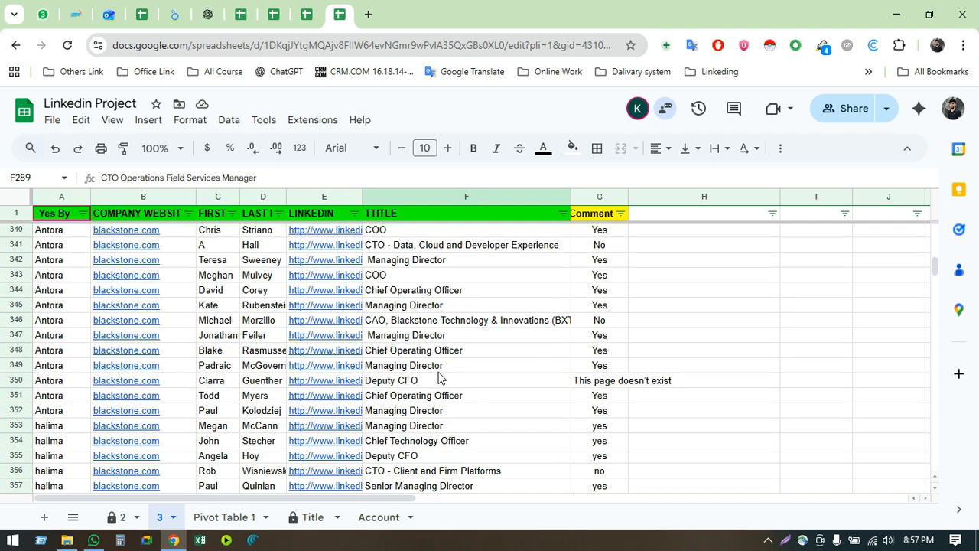
double_click(396, 260)
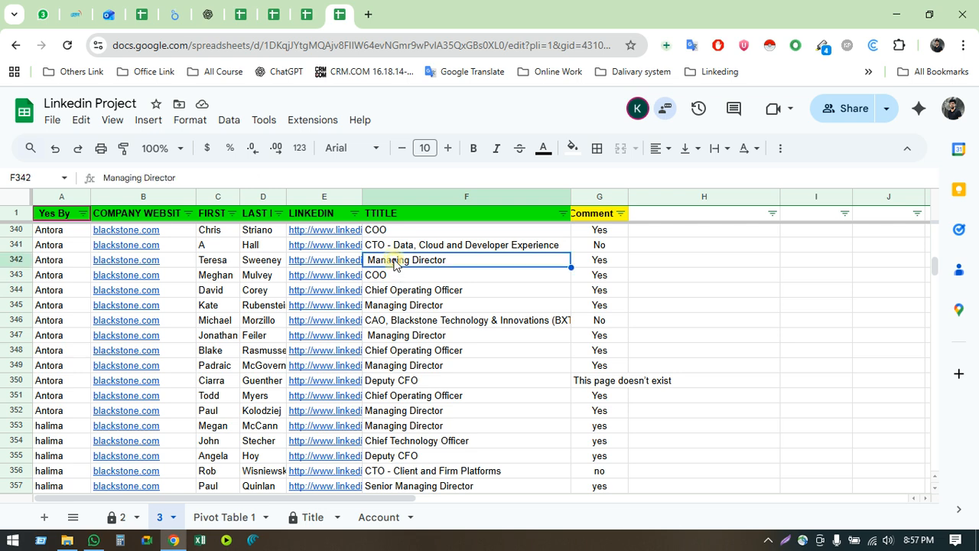
click(447, 306)
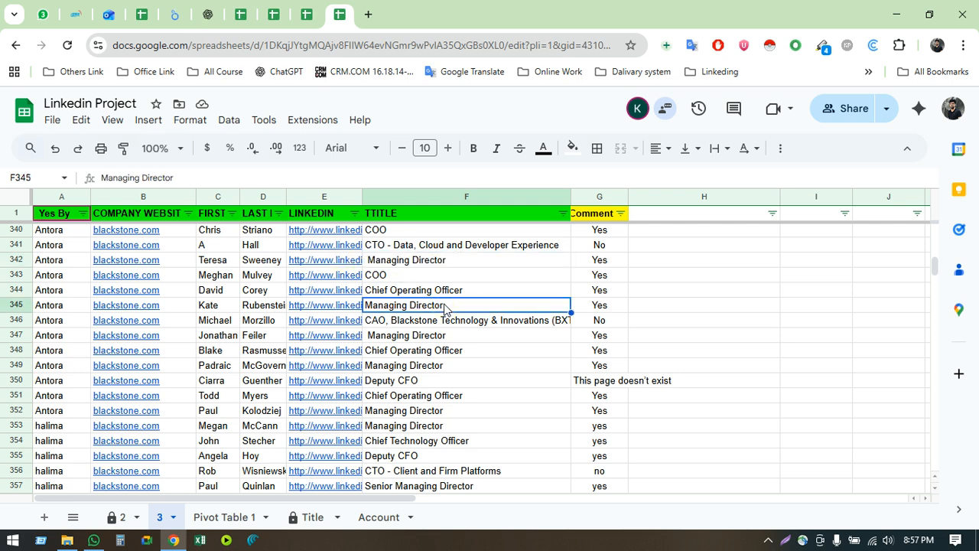
Add a comma after the CFO title in F421, and clear the extra characters after Chief in F422
scroll(451, 346, down, 12)
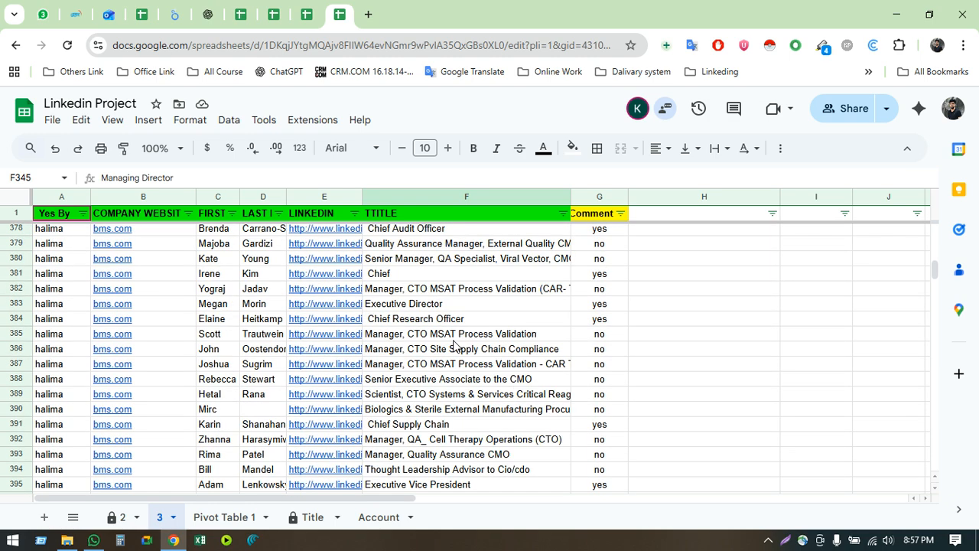
double_click(412, 374)
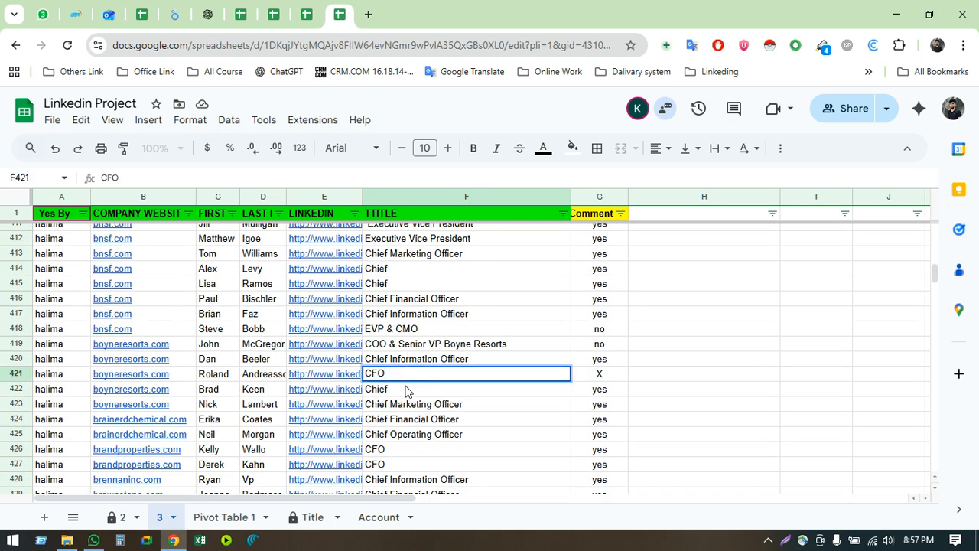
double_click(415, 389)
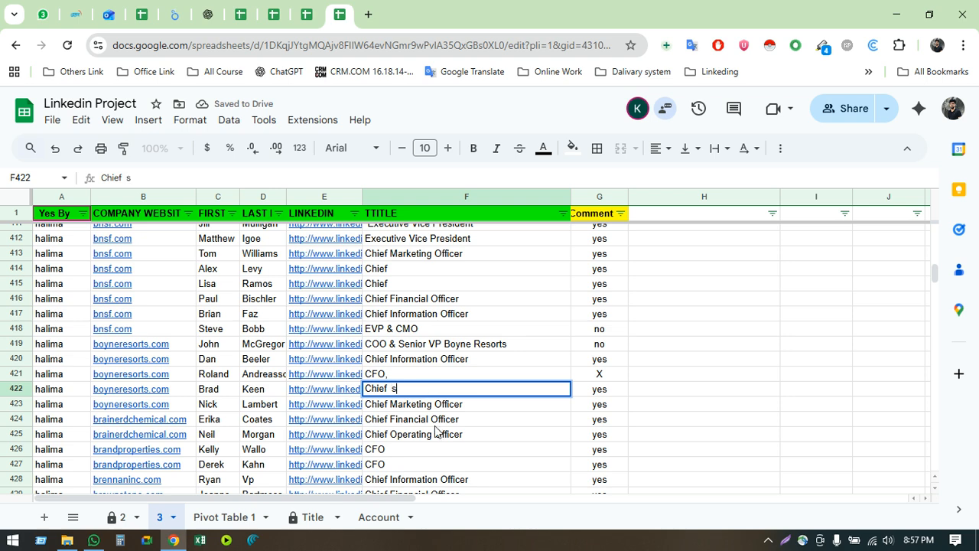
click(433, 420)
double_click(419, 393)
drag(387, 388, 434, 389)
key(BackSpace)
click(412, 418)
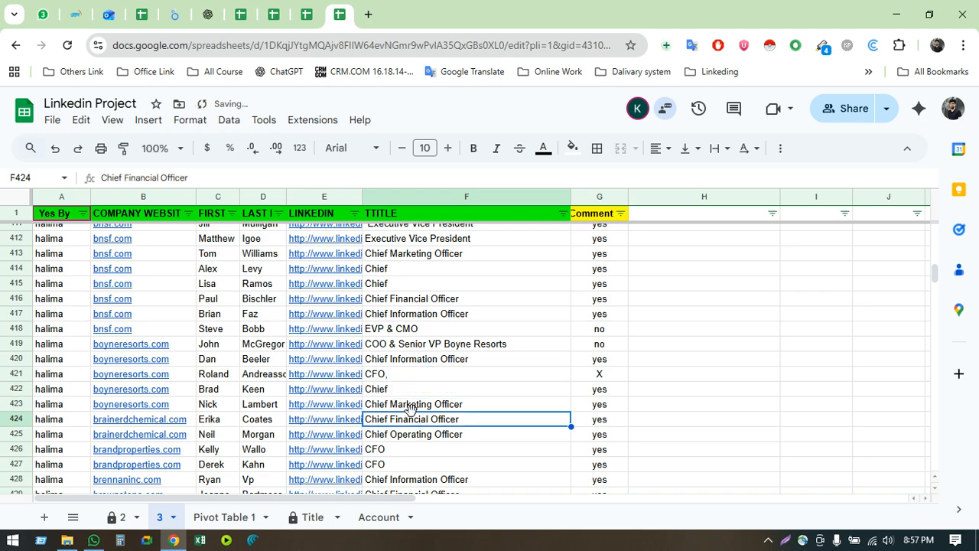
Examine how the contact titles and their comments are written from row 424 down to row 543
scroll(409, 410, down, 5)
scroll(495, 400, down, 19)
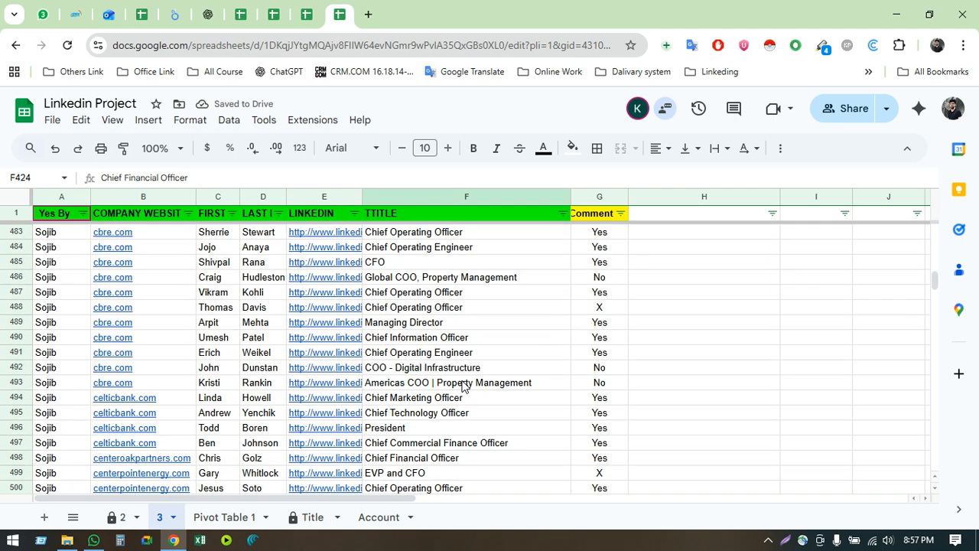
scroll(457, 340, down, 8)
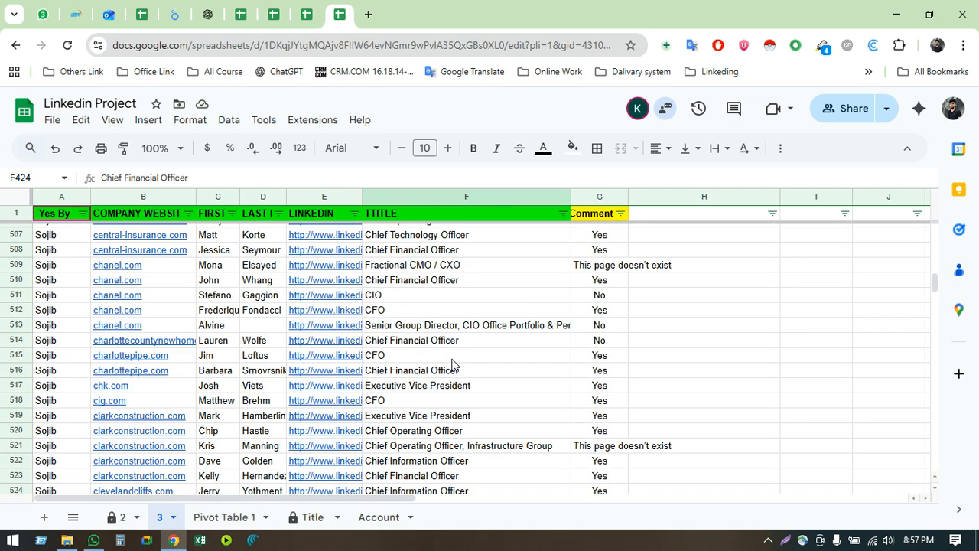
scroll(453, 364, down, 6)
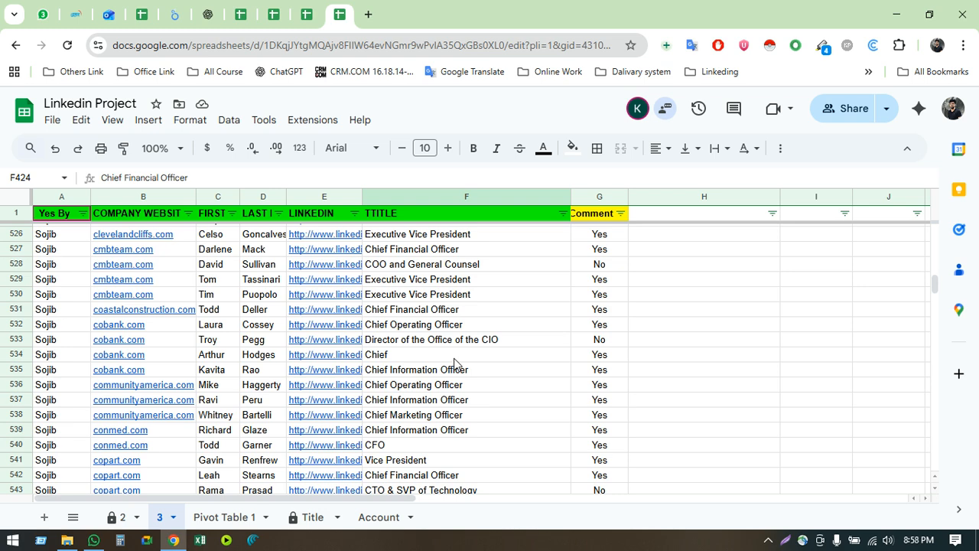
Switch to the Sergio Team spreadsheet, dismiss the open title filter list, and look over the Work-2 titles
click(310, 9)
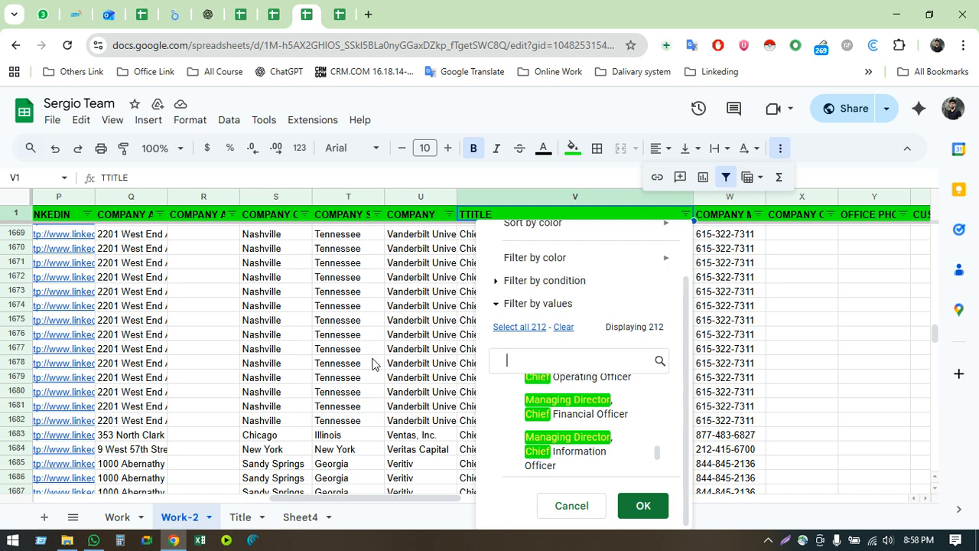
click(374, 362)
scroll(554, 375, down, 5)
scroll(555, 375, up, 12)
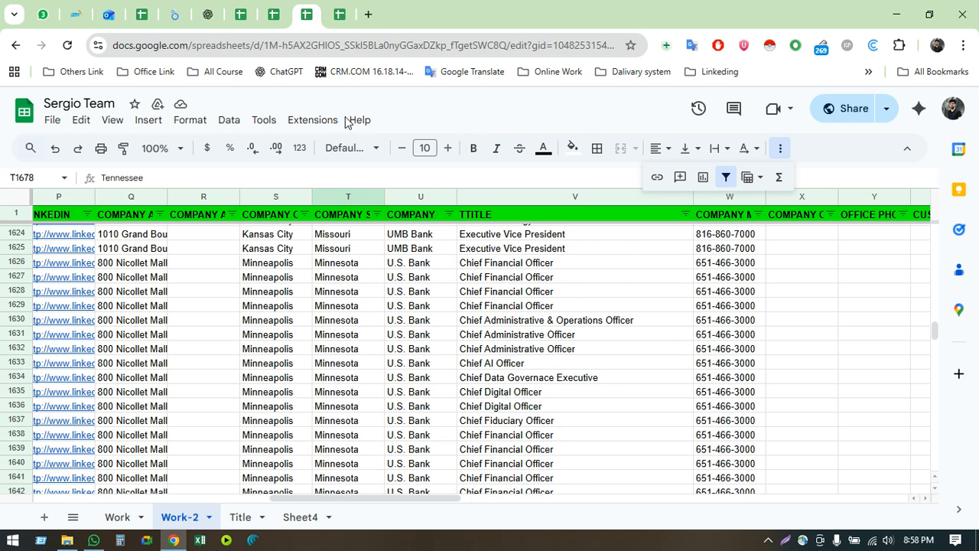
Compare the entry count of the LinkedIn Project's LINKEDIN column E with that of Sergio Team's title column V
click(340, 14)
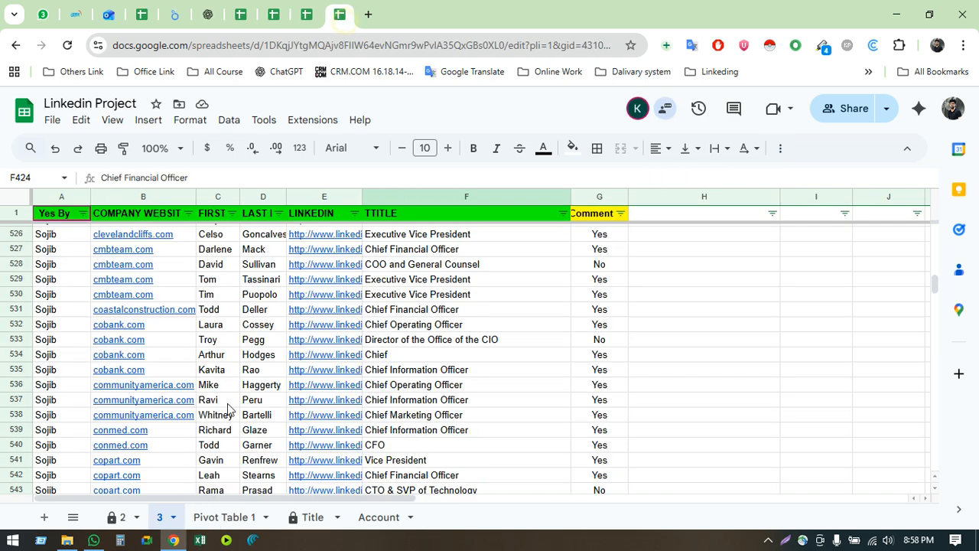
click(328, 197)
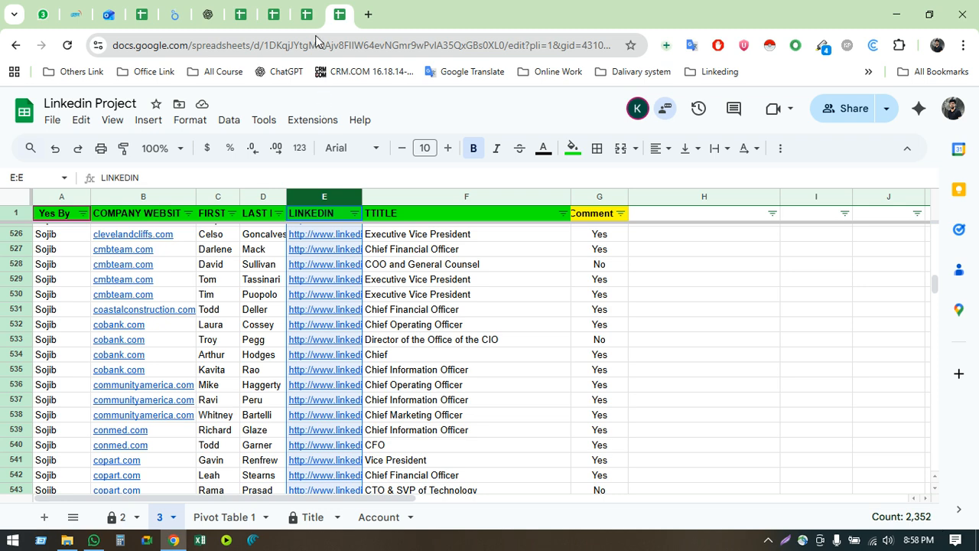
click(306, 14)
click(500, 193)
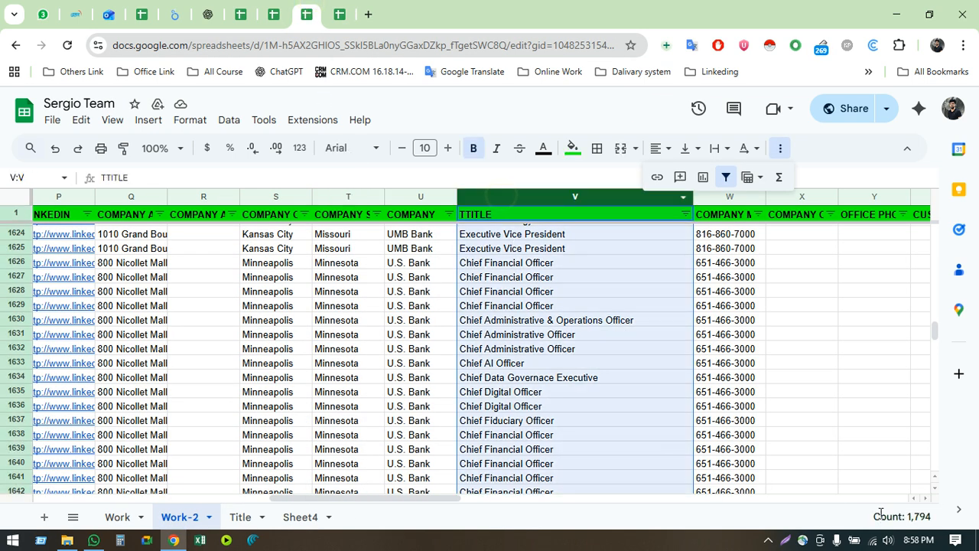
Review how the titles in Work-2's column V are written, down to the last filled row and back up to row 1354
click(520, 417)
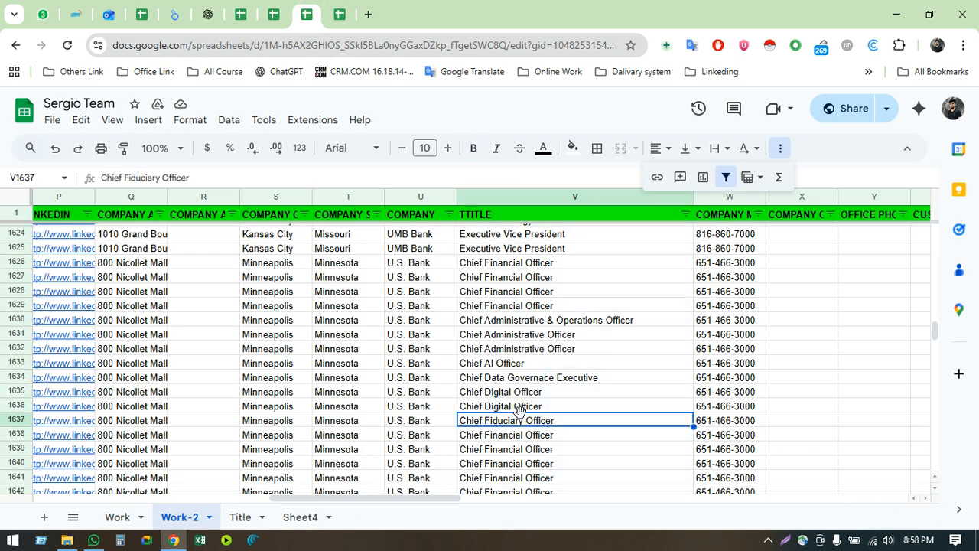
scroll(520, 409, down, 19)
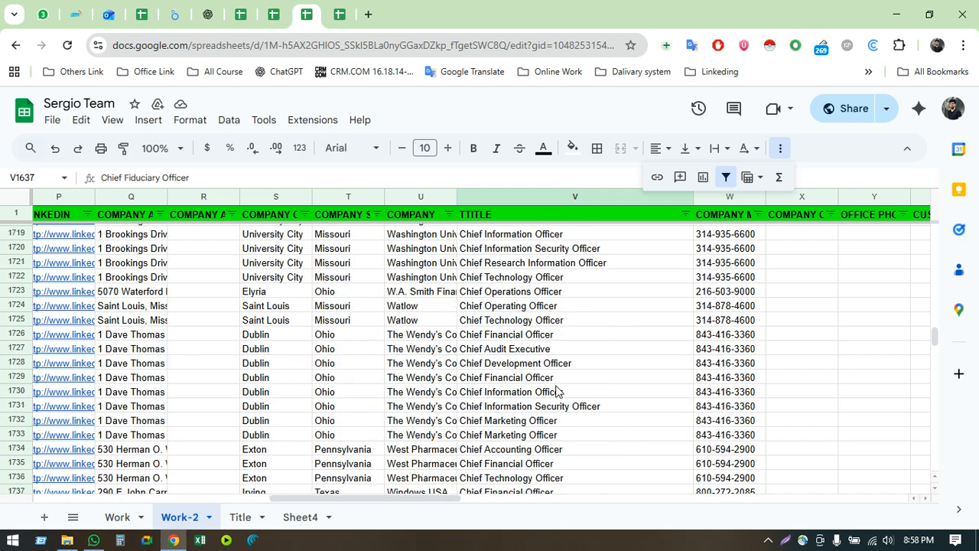
scroll(578, 360, down, 14)
scroll(581, 360, up, 14)
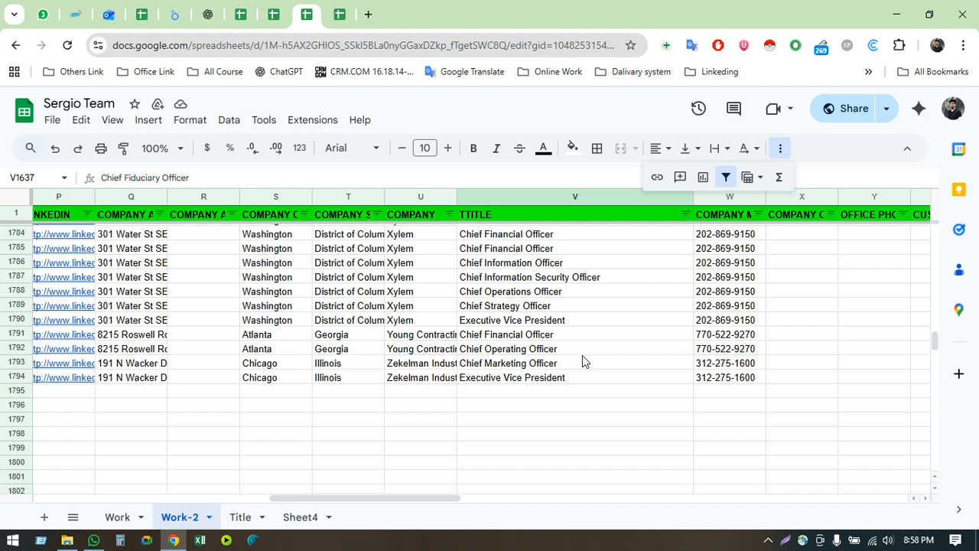
scroll(582, 361, up, 20)
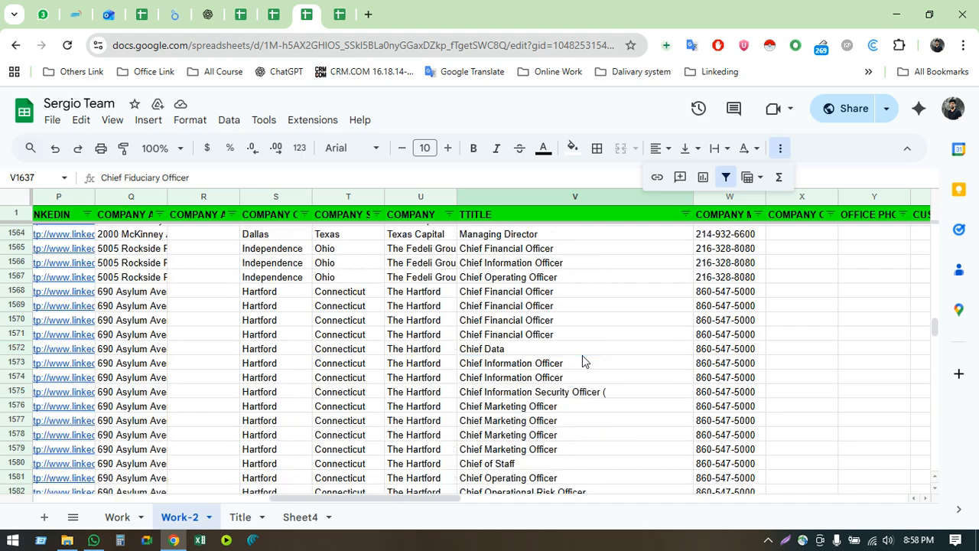
scroll(582, 361, up, 20)
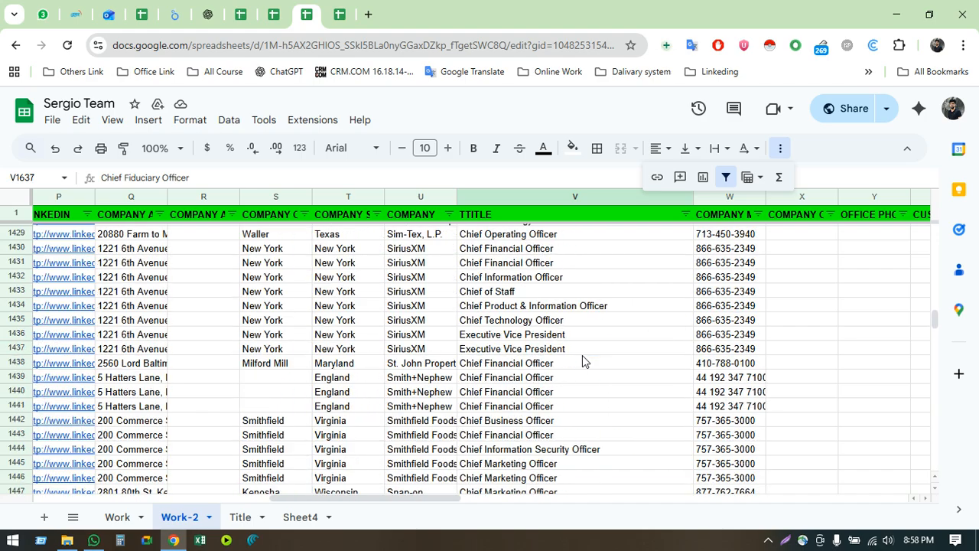
scroll(583, 361, up, 15)
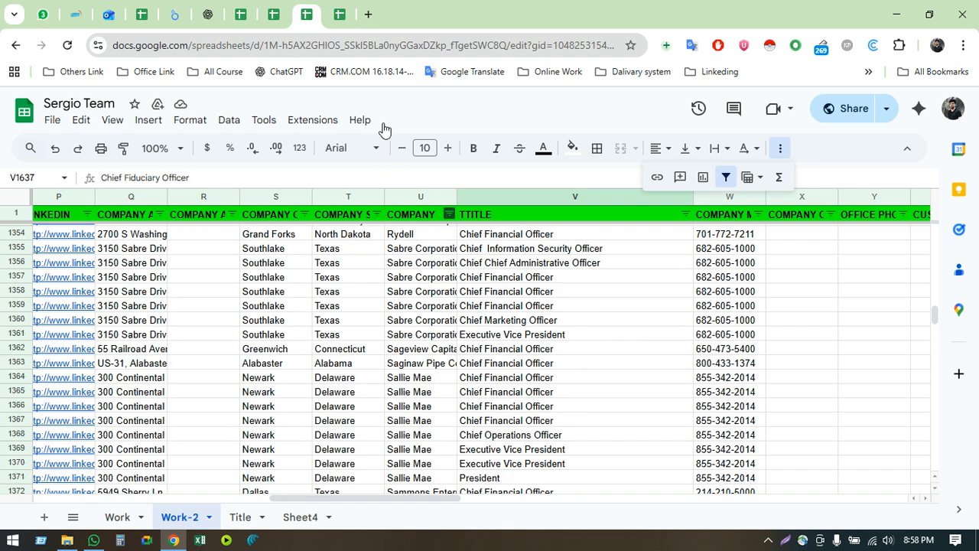
Return to the LinkedIn Project and review sheet 3's titles and comments from row 543 back up to row 478
click(340, 16)
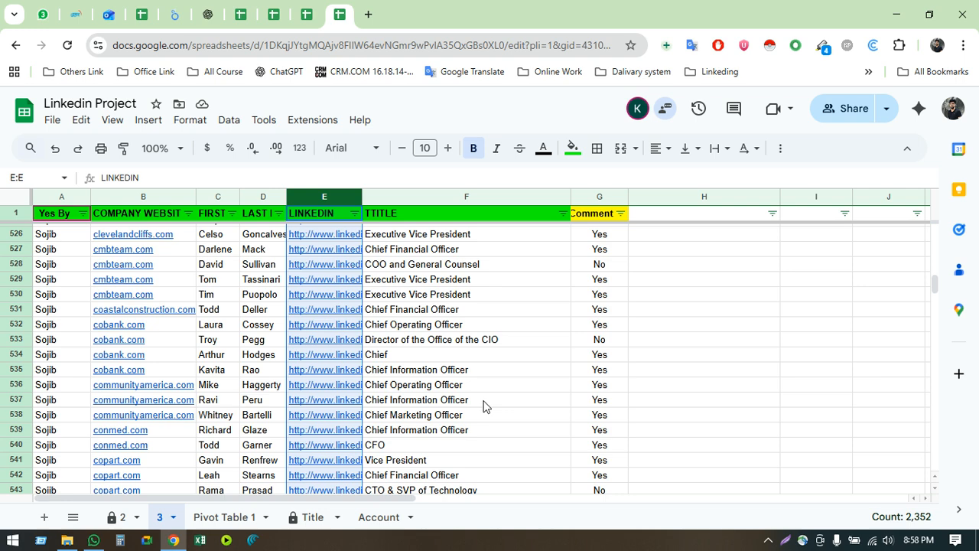
scroll(483, 406, up, 5)
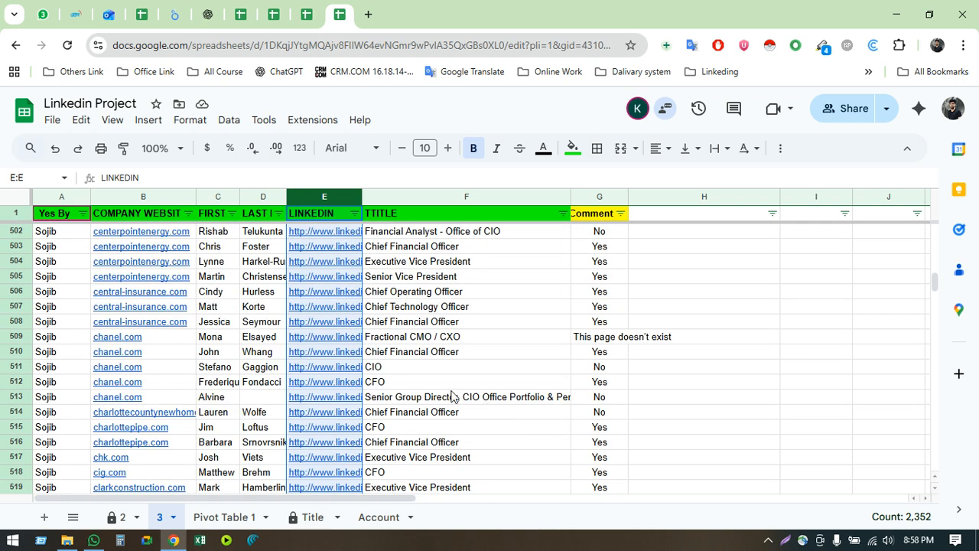
scroll(459, 372, up, 5)
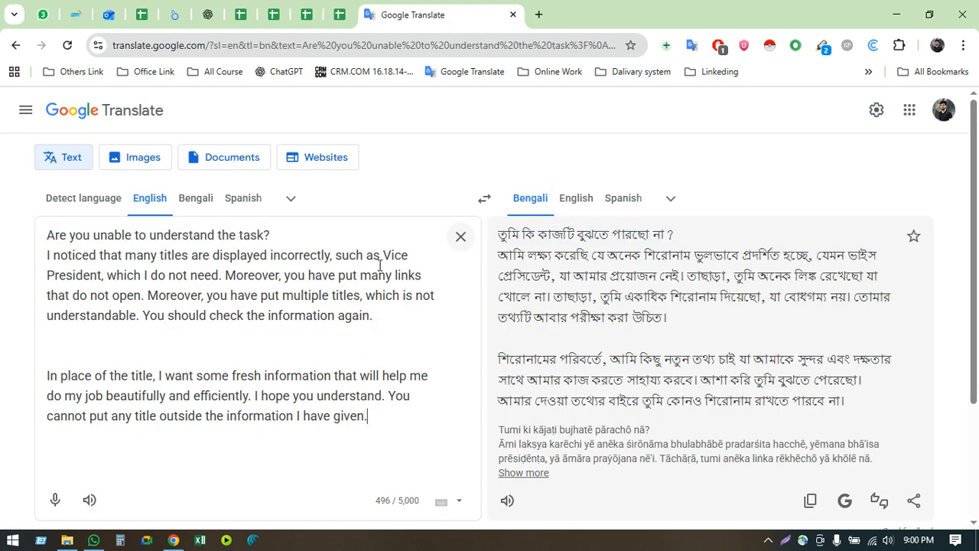
Highlight the opening question of the message in Google Translate, and recheck sheet 3's titles in the LinkedIn Project up to row 421
drag(272, 238, 55, 238)
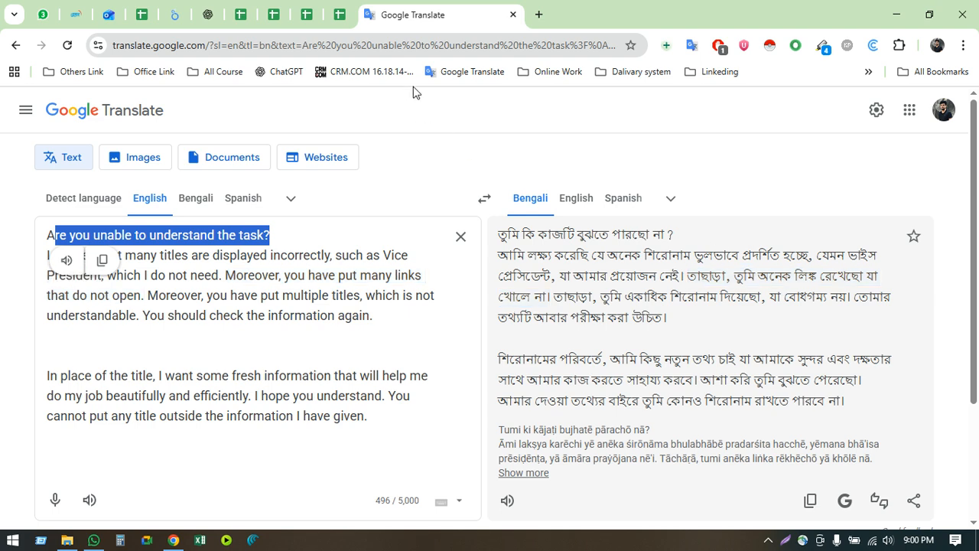
click(340, 14)
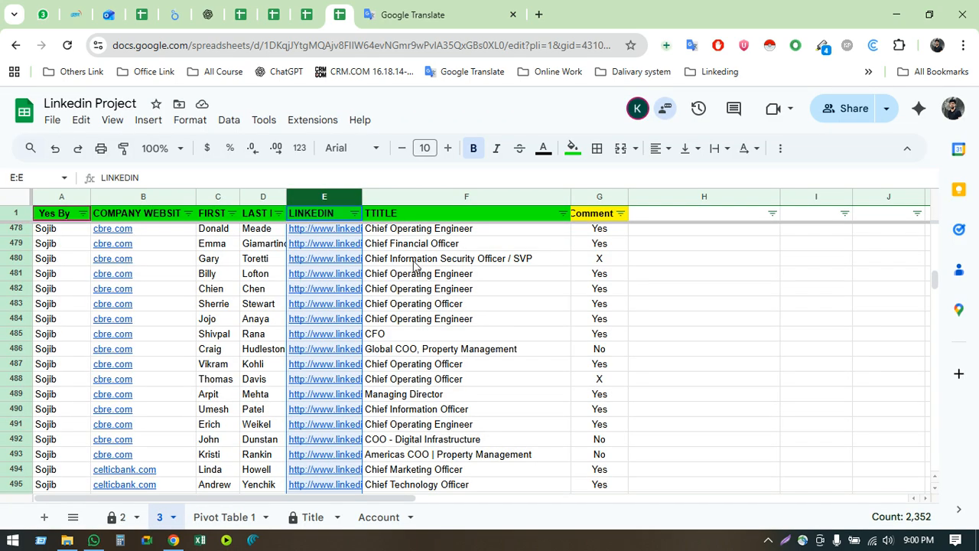
scroll(586, 411, up, 5)
scroll(586, 411, up, 6)
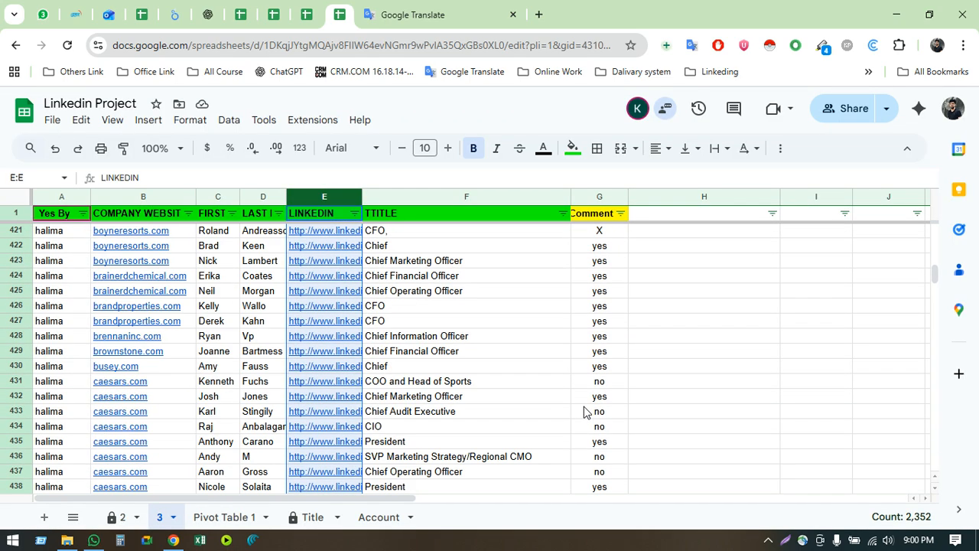
Reread the message about incorrect titles in Google Translate, and open the LinkedIn Project's Title sheet for comparison
click(403, 13)
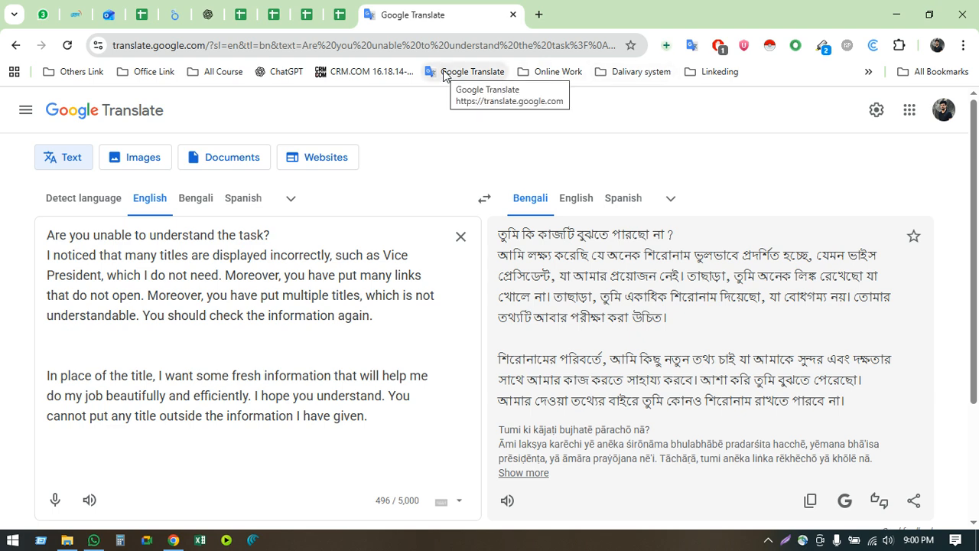
click(336, 13)
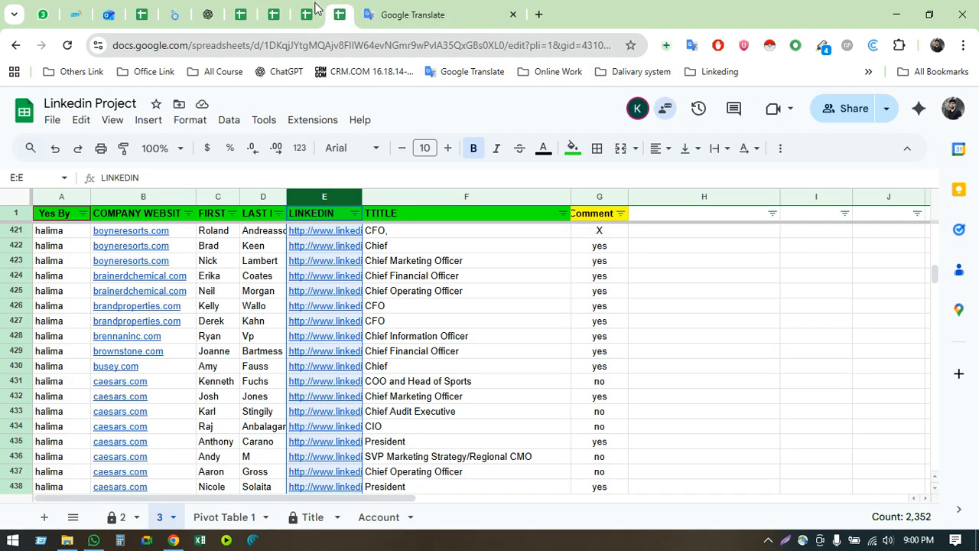
click(293, 519)
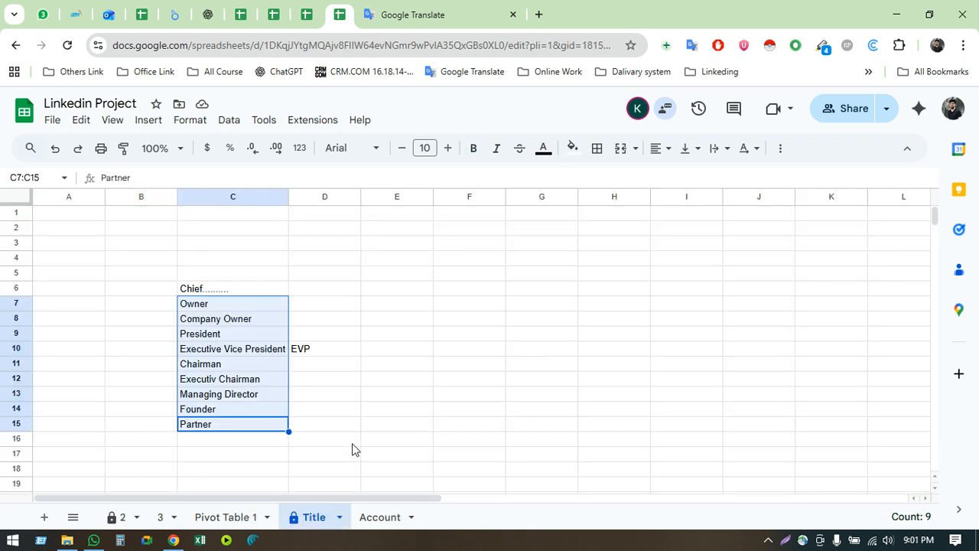